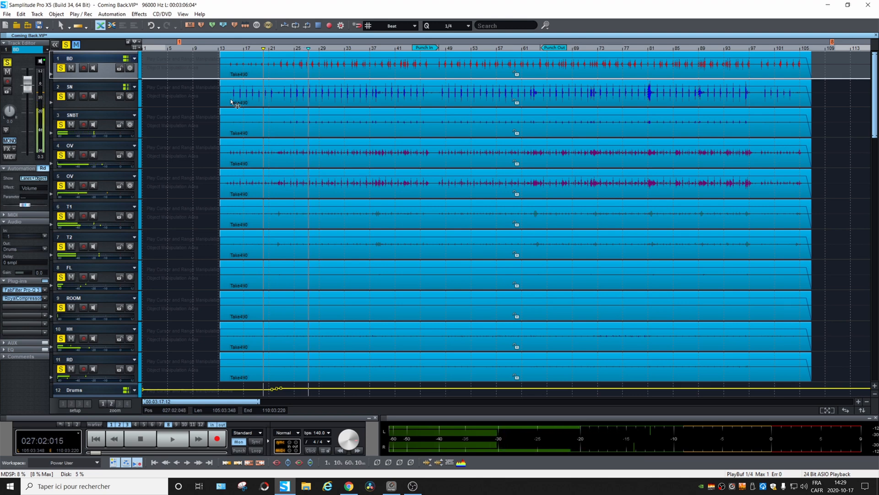
# Stop playback and go through the SNBT, OV, T1 and ROOM drum tracks one by one.
pyautogui.press('space')
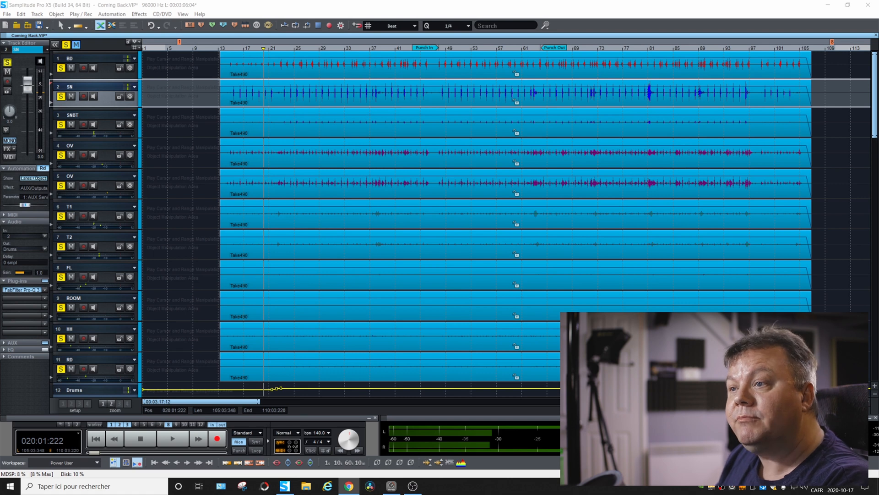
pyautogui.click(109, 118)
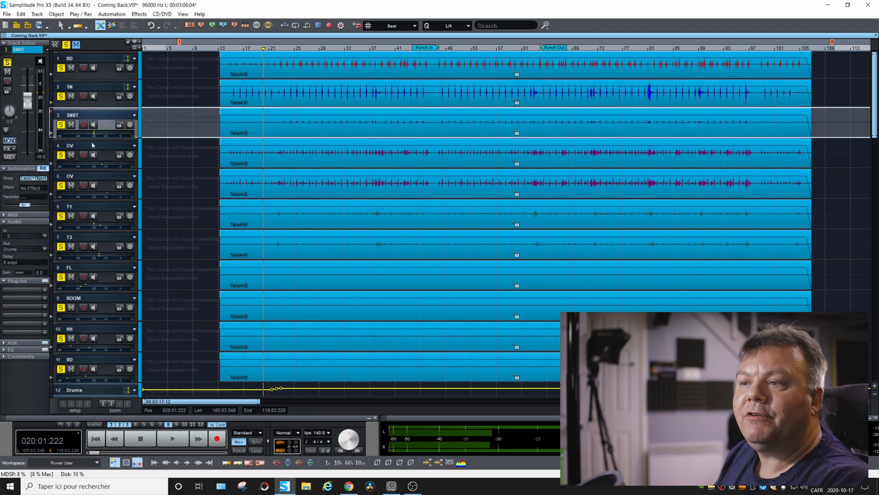
pyautogui.click(93, 144)
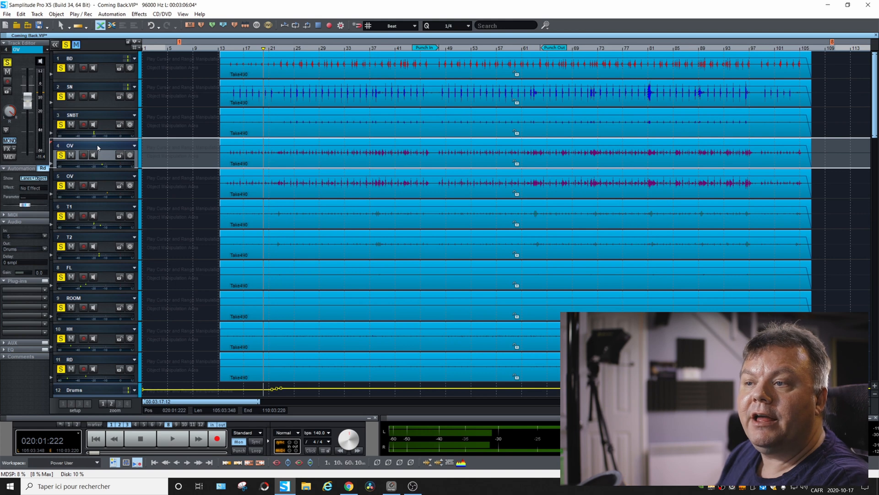
pyautogui.click(100, 209)
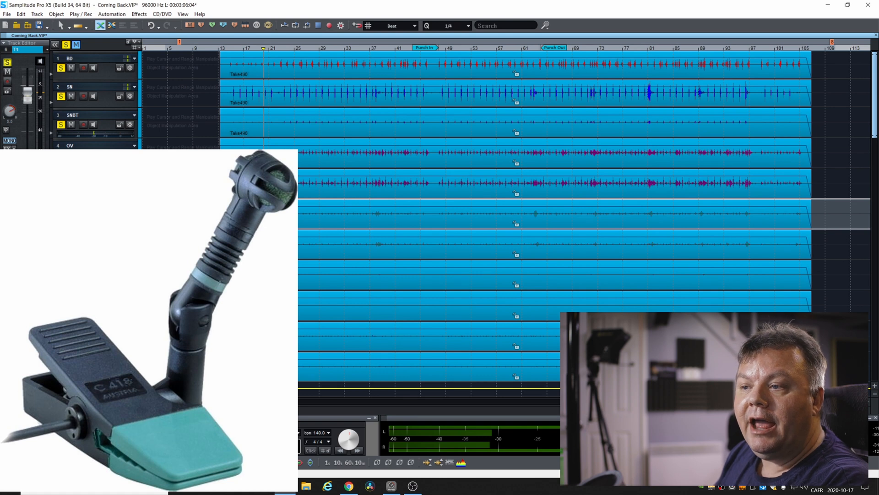
pyautogui.click(92, 301)
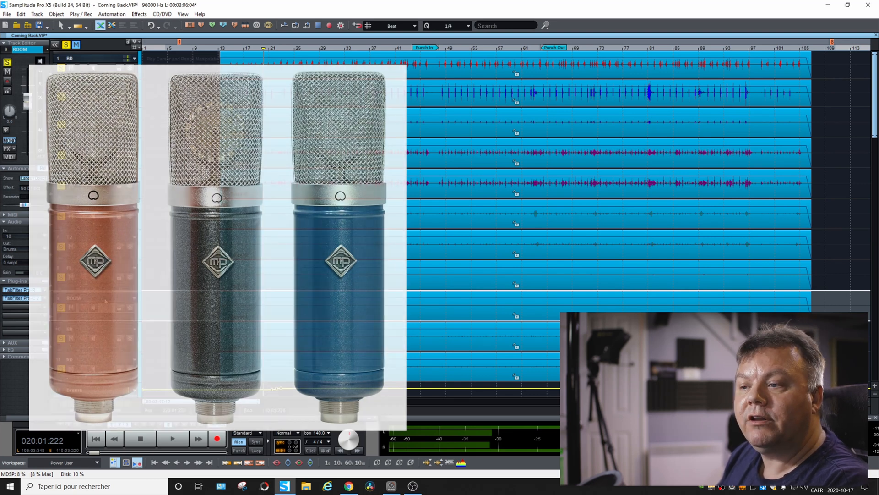
pyautogui.scroll(-2, 105, 301)
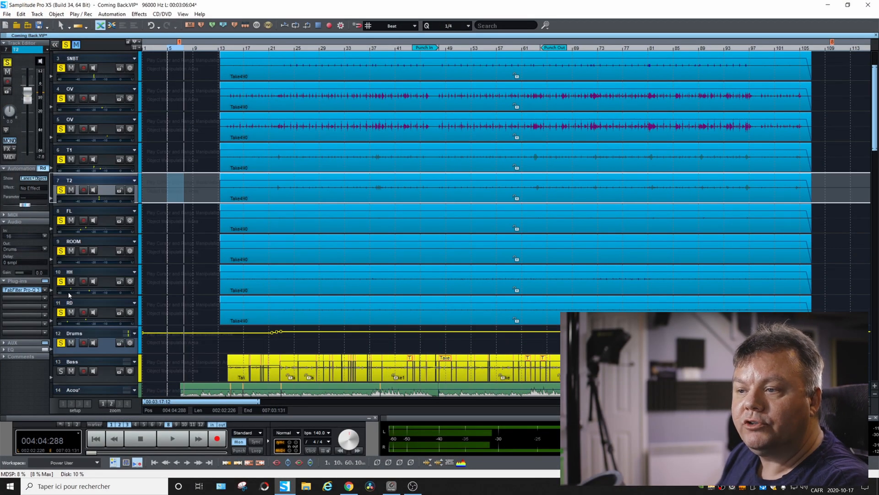
# Select the Drums bus track and toggle its solo state off and back on.
pyautogui.click(80, 337)
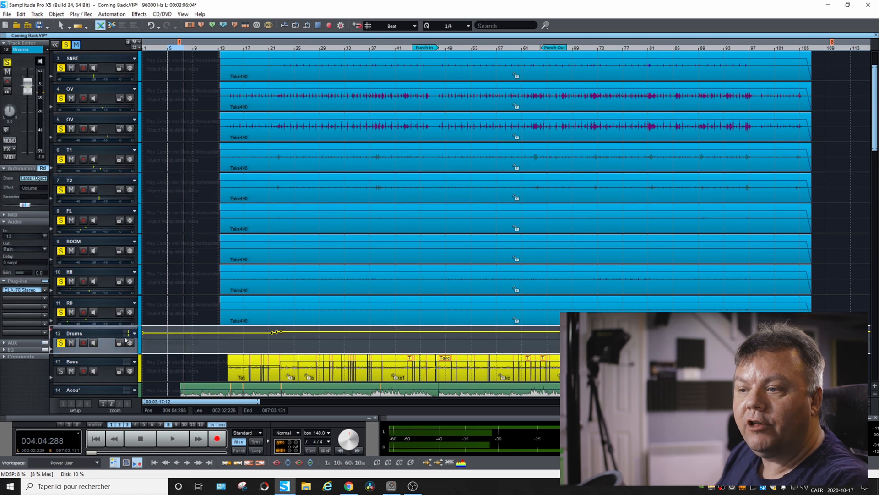
pyautogui.click(62, 343)
pyautogui.click(62, 344)
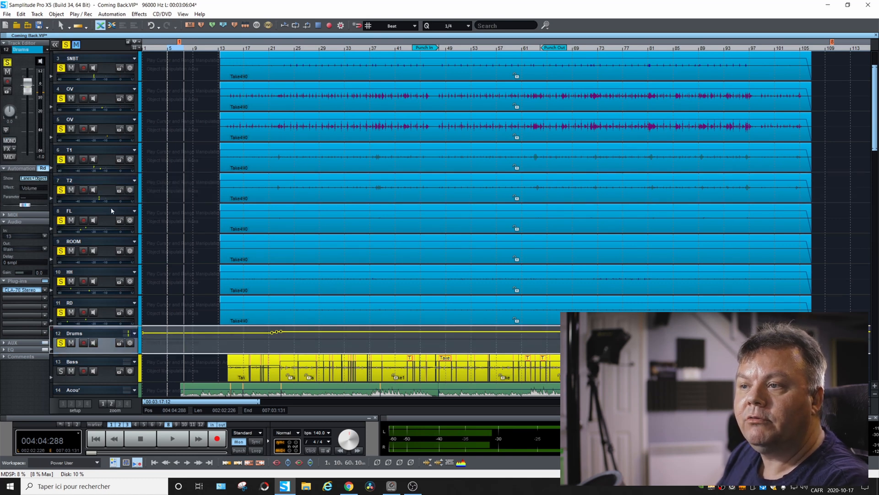
pyautogui.scroll(3, 129, 167)
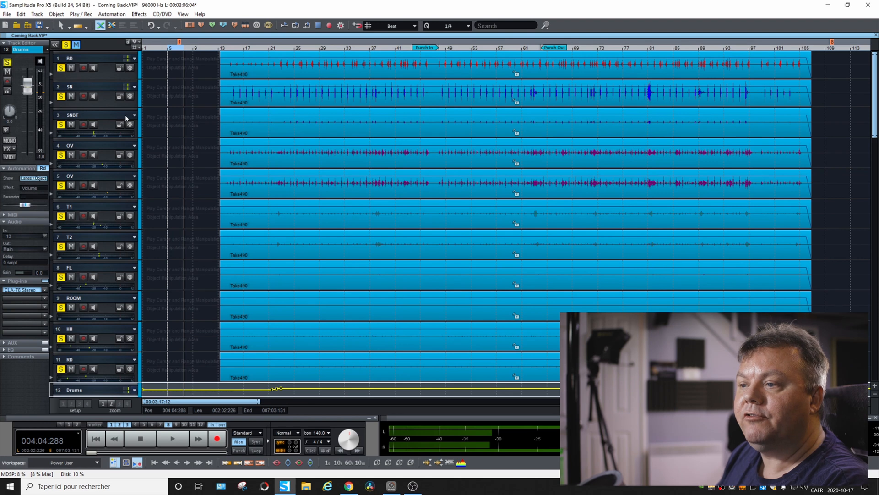
# Open the FabFilter Pro-Q 3 equalizer of the BD track and arrange the windows so the equalizer and mixer are both visible.
pyautogui.click(107, 59)
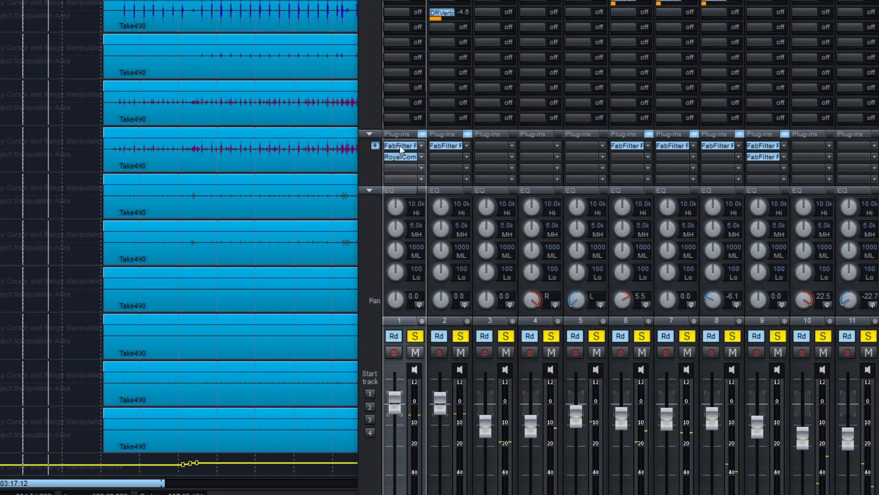
pyautogui.click(400, 147)
pyautogui.moveTo(752, 131); pyautogui.dragTo(160, 0)
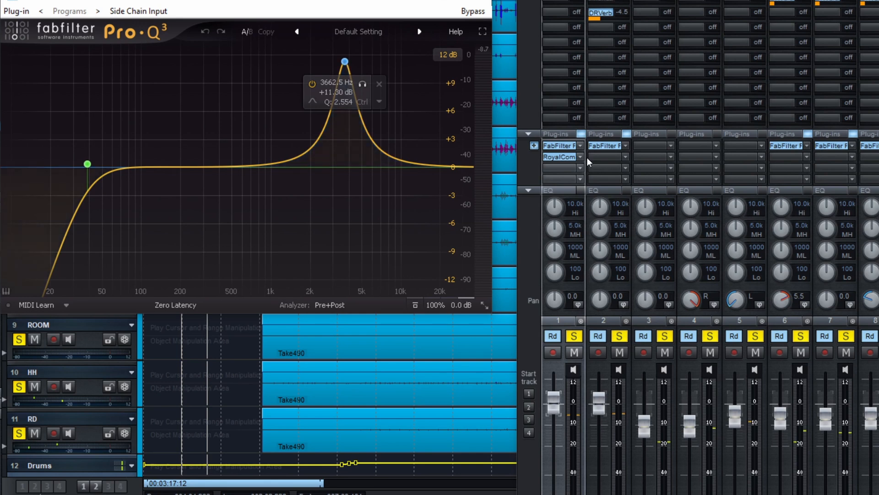
# Clear all track solos, solo only the BD channel and play it from further into the song.
pyautogui.click(664, 335)
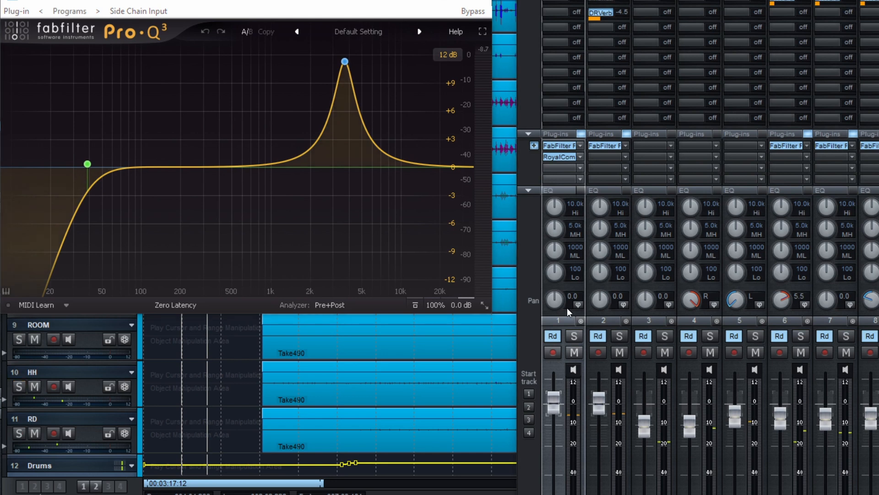
pyautogui.click(576, 337)
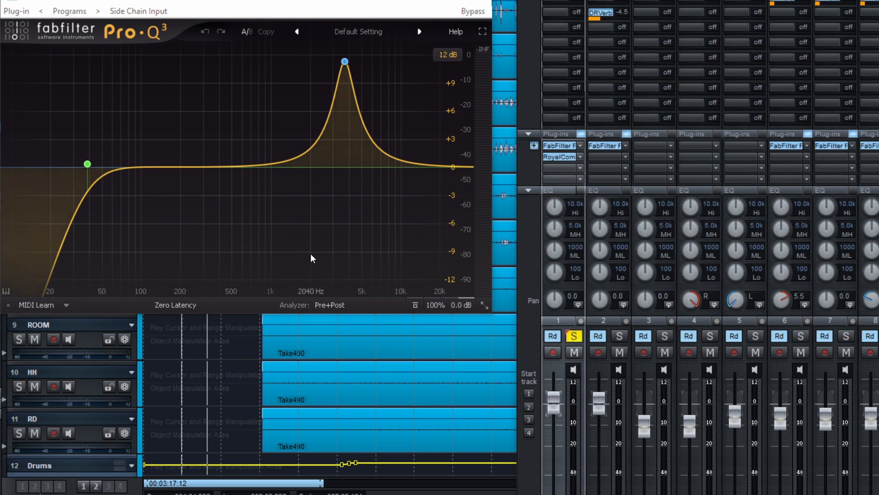
pyautogui.press('space')
pyautogui.click(489, 324)
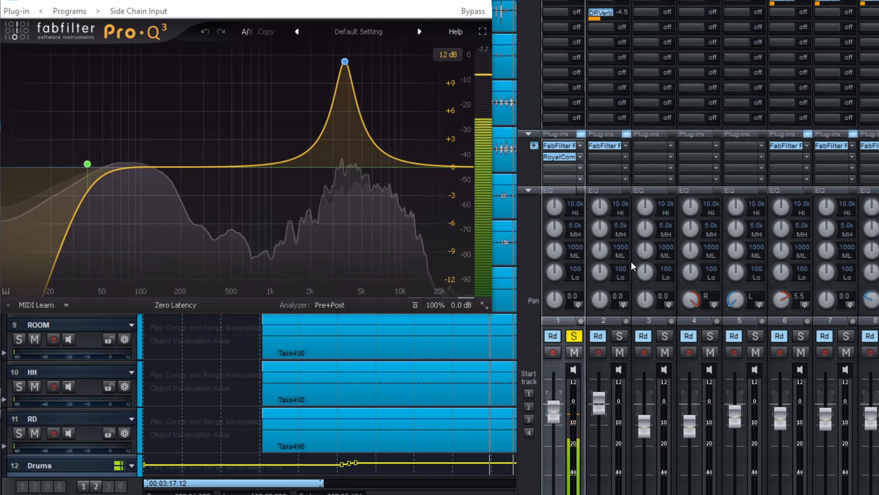
# Compare the BD channel with its equalizer bypassed and active during playback, keeping RoyalCompressor off.
pyautogui.press('space')
pyautogui.click(581, 135)
pyautogui.press('space')
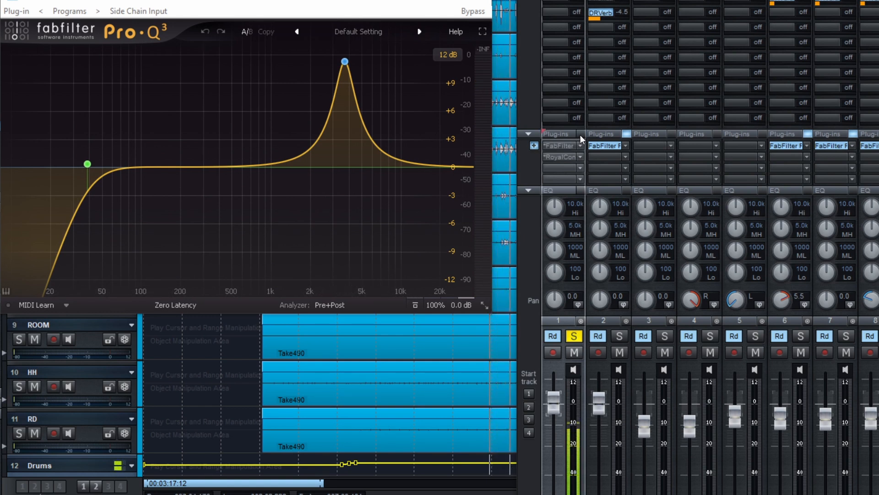
pyautogui.click(581, 134)
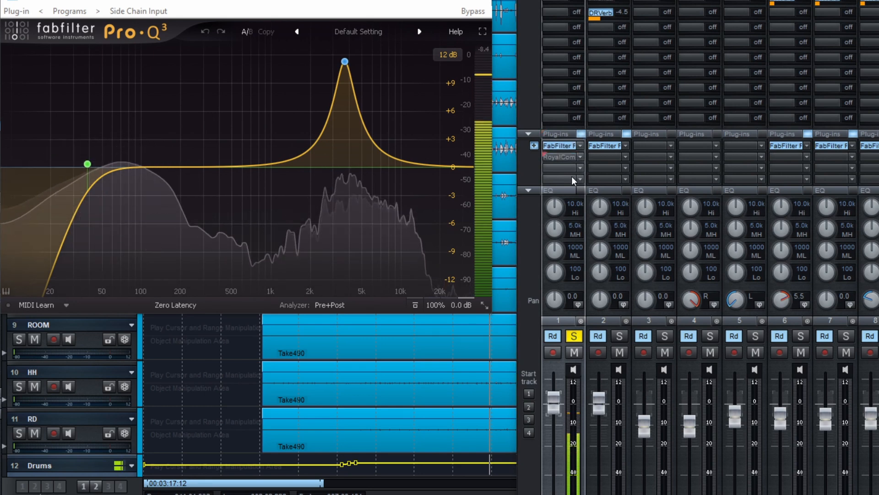
pyautogui.click(582, 133)
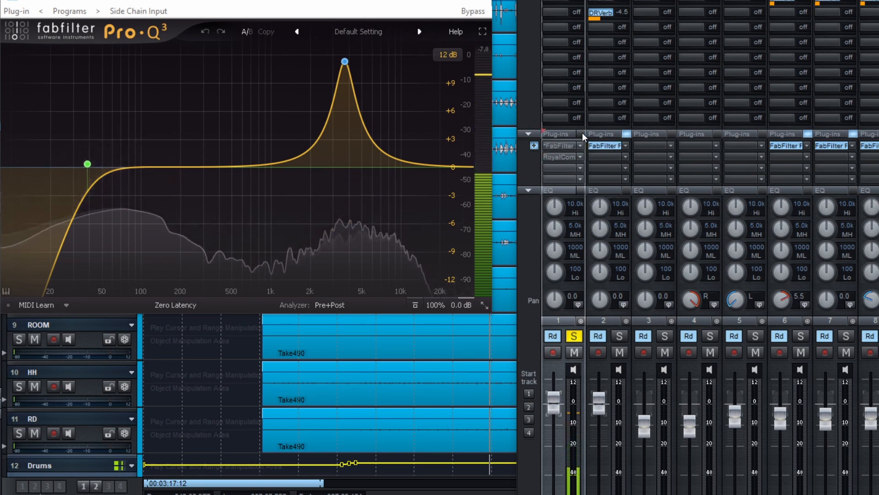
pyautogui.click(582, 132)
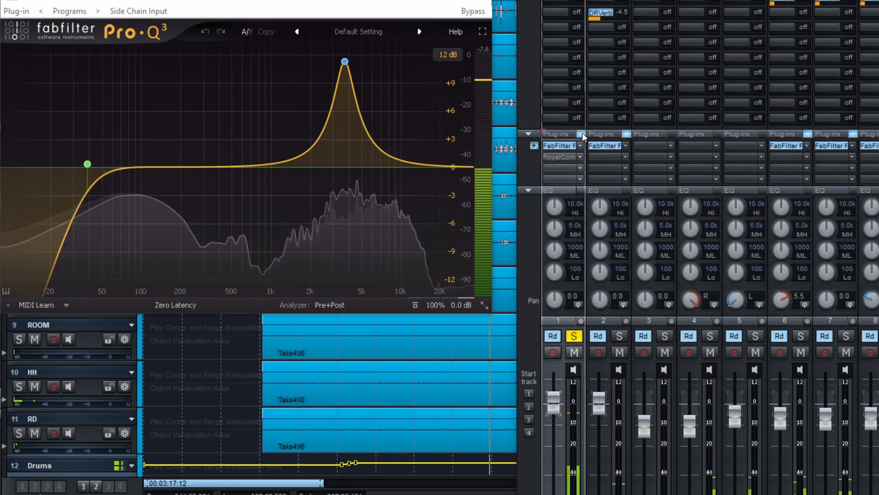
pyautogui.click(582, 133)
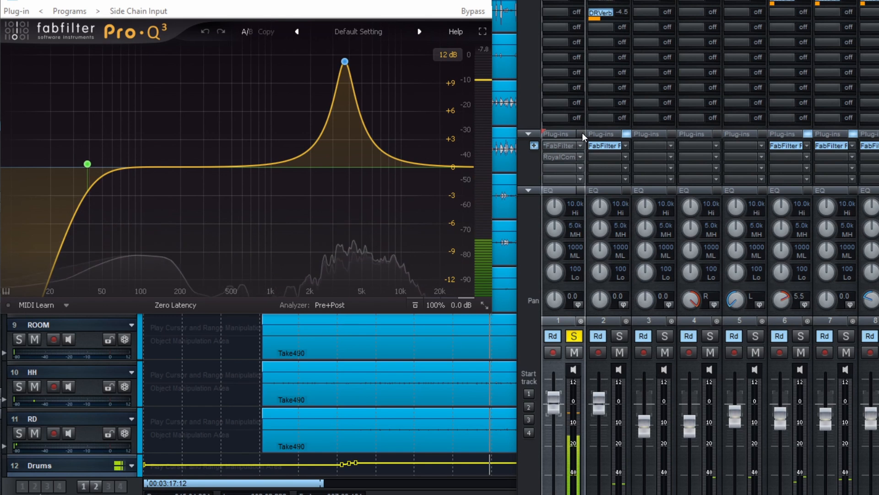
pyautogui.click(582, 133)
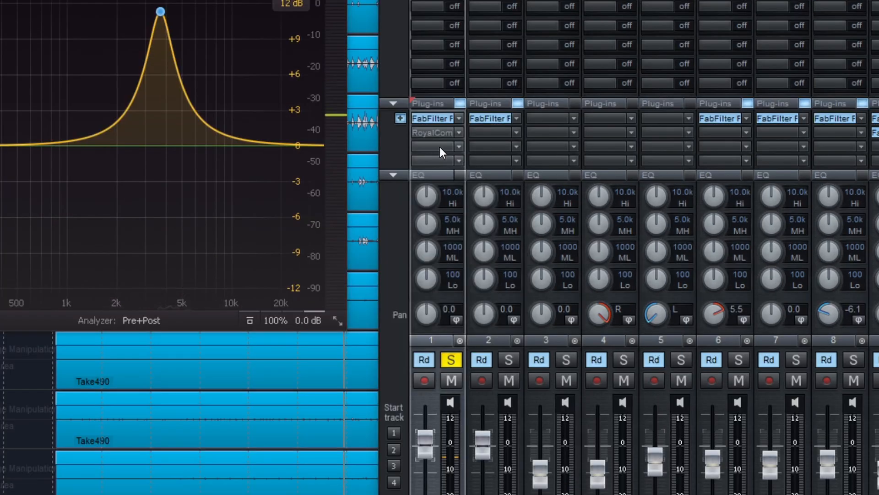
# Open RoyalCompressor on the BD channel to examine its settings, close it and resume playback.
pyautogui.click(445, 134)
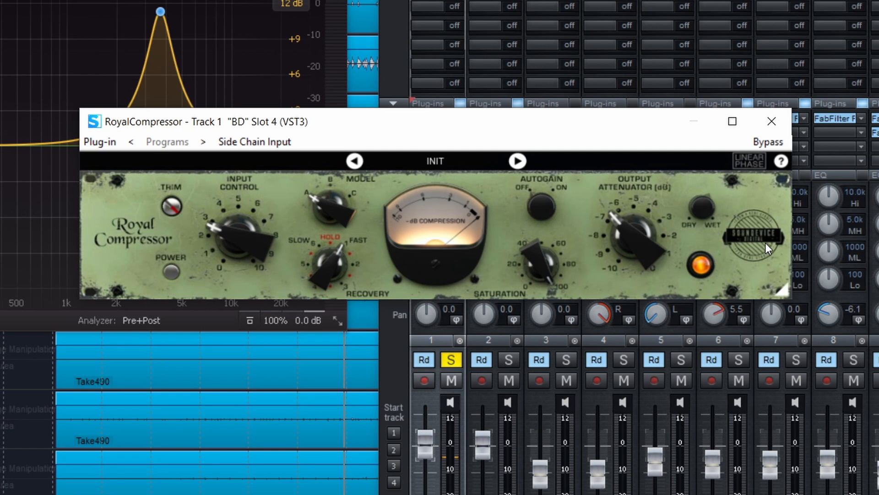
pyautogui.click(772, 121)
pyautogui.press('space')
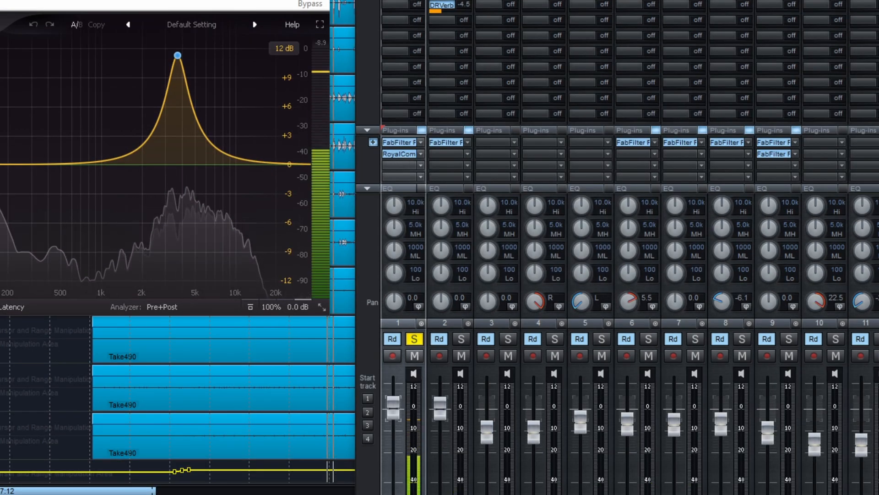
# Close the BD equalizer window and compare the kick sound with RoyalCompressor bypassed and active.
pyautogui.click(317, 1)
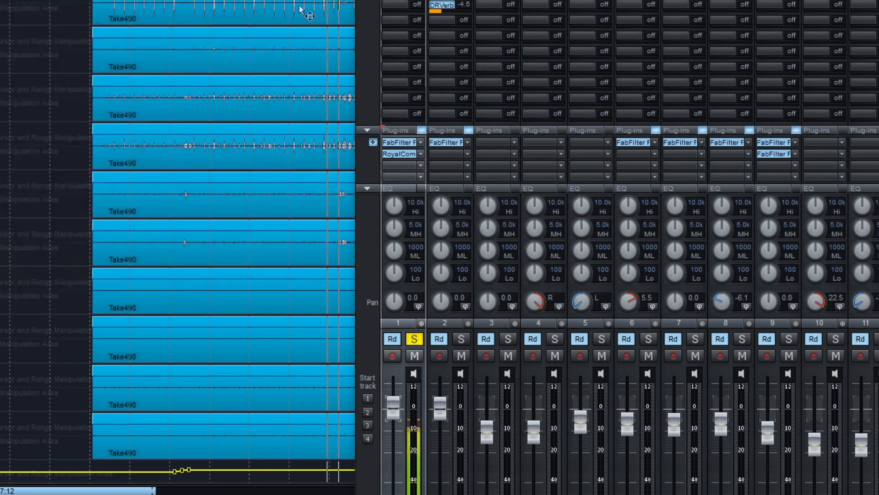
pyautogui.click(400, 154)
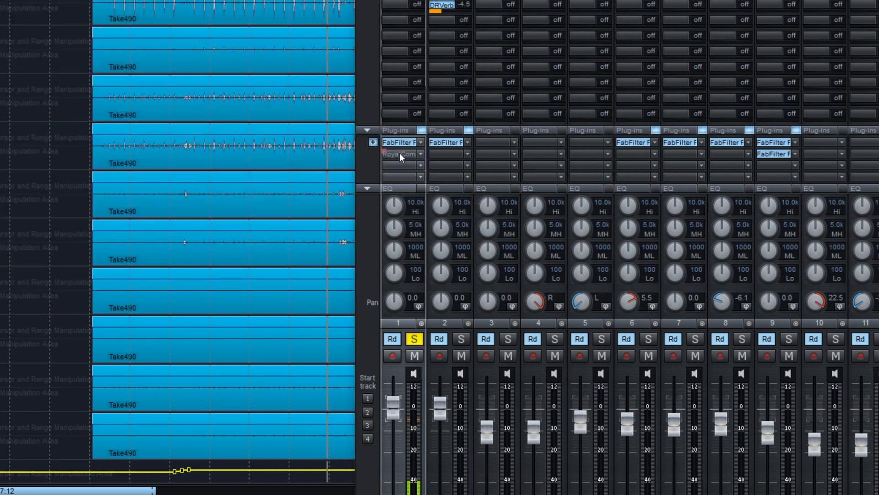
pyautogui.click(399, 153)
pyautogui.click(399, 153)
pyautogui.click(400, 154)
pyautogui.click(399, 153)
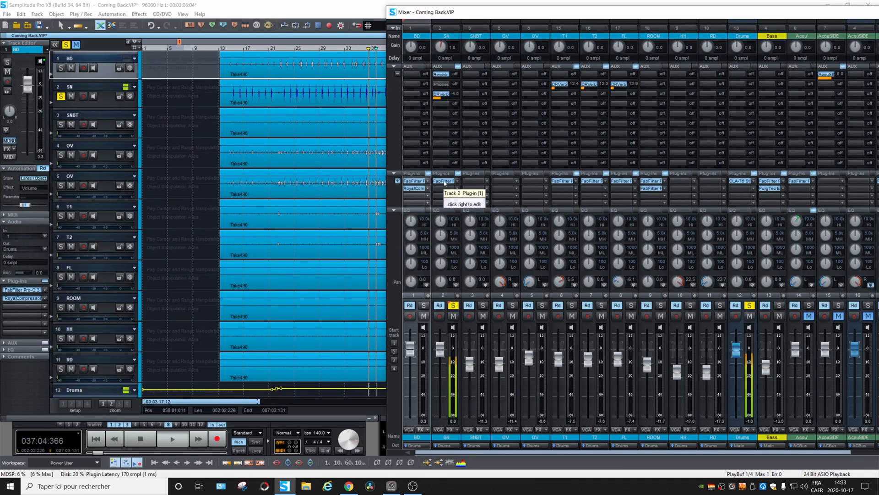
# Stop playback and open the FabFilter Pro-Q 3 equalizer of the SN channel to examine its curve.
pyautogui.press('space')
pyautogui.click(445, 181)
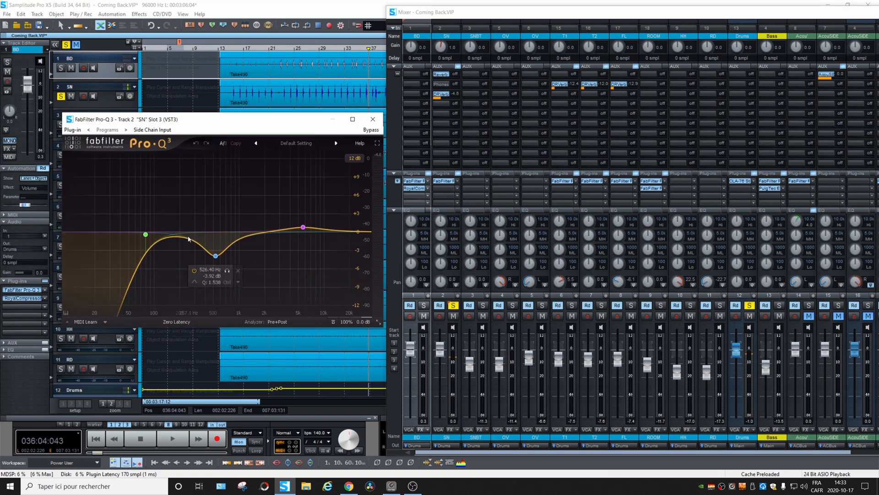
pyautogui.moveTo(147, 261)
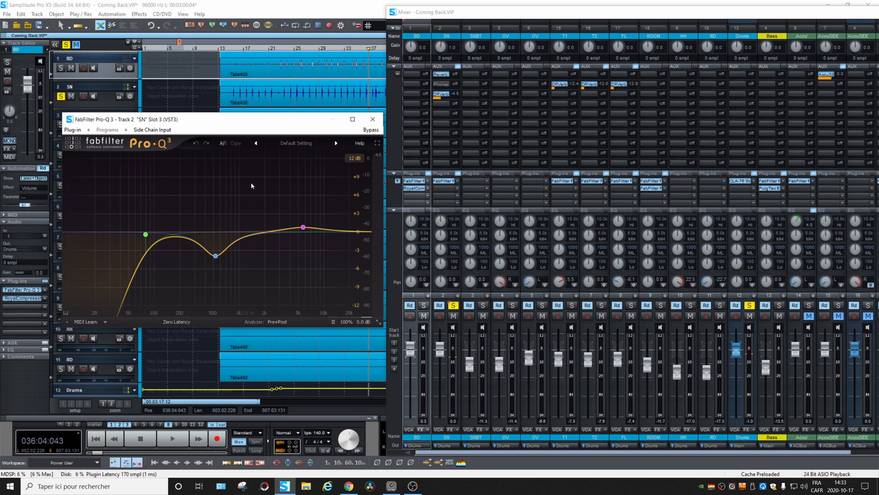
# Play the soloed SN channel and compare it with its FabFilter Pro-Q 3 equalizer active and bypassed.
pyautogui.press('space')
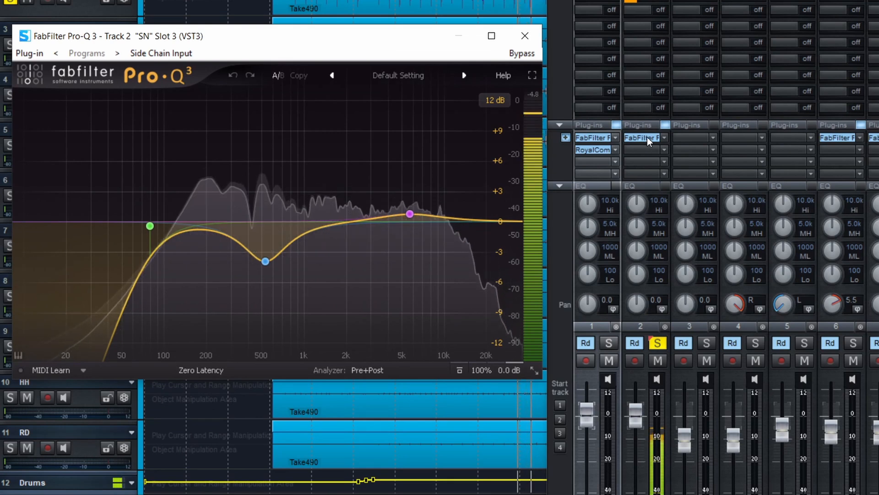
pyautogui.keyDown('shift'); pyautogui.click(647, 137); pyautogui.keyUp('shift')
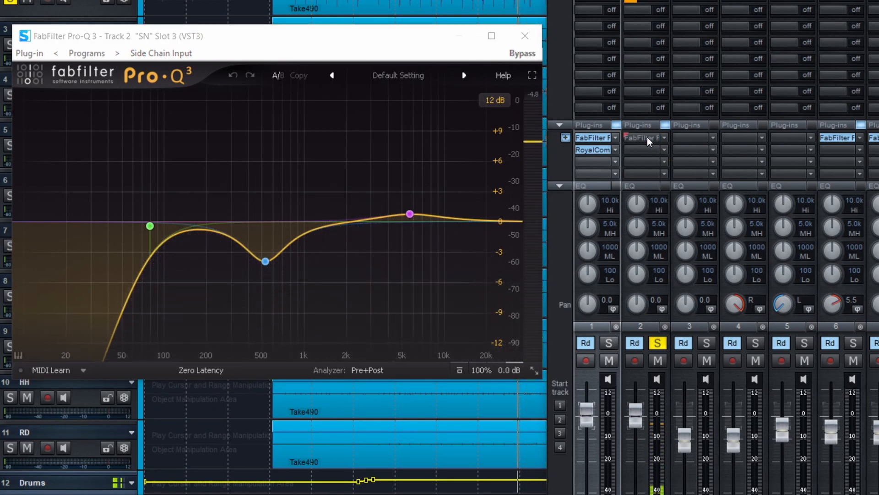
pyautogui.keyDown('shift'); pyautogui.click(647, 137); pyautogui.keyUp('shift')
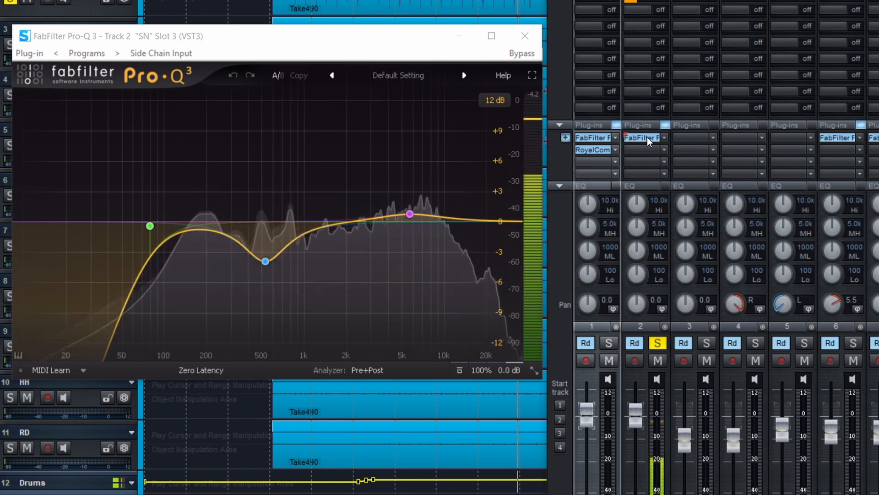
pyautogui.keyDown('shift'); pyautogui.click(648, 136); pyautogui.keyUp('shift')
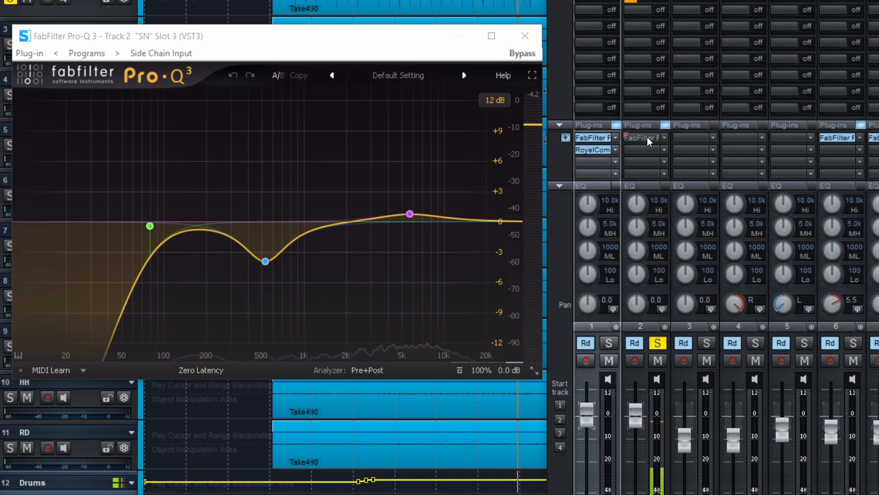
pyautogui.keyDown('shift'); pyautogui.click(647, 136); pyautogui.keyUp('shift')
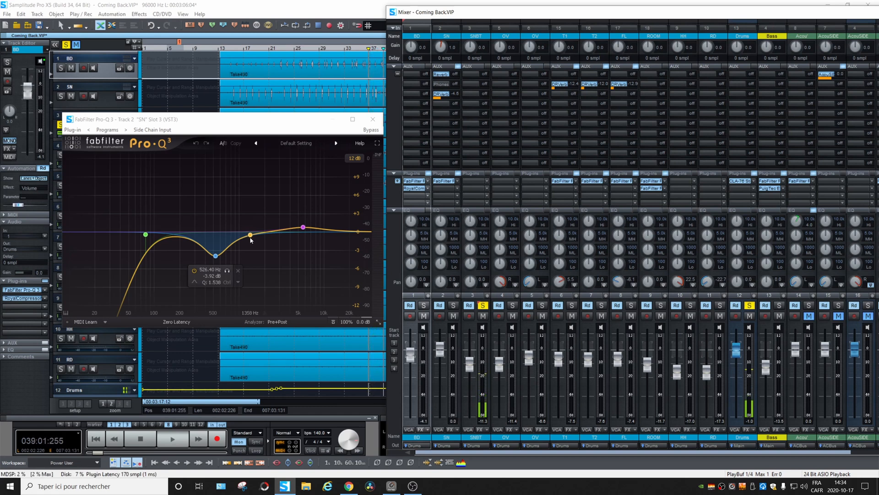
# Examine the high-frequency boost band in the SN equalizer and close the equalizer window.
pyautogui.click(303, 227)
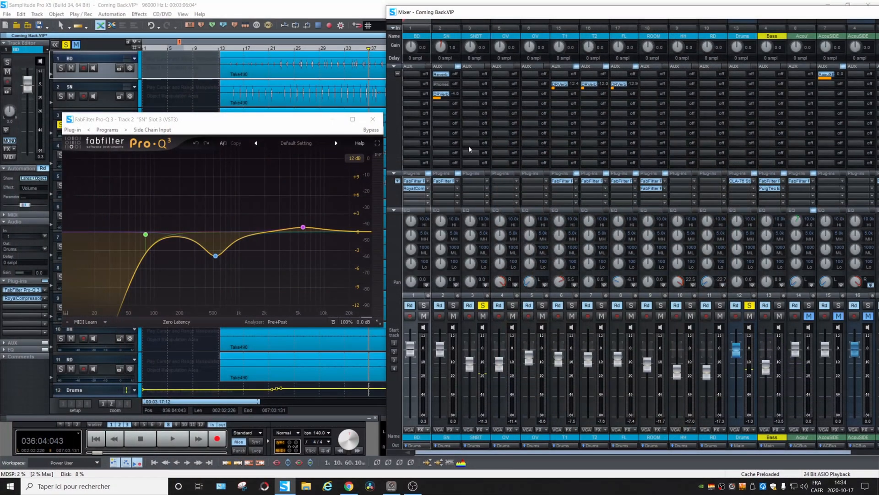
pyautogui.click(374, 120)
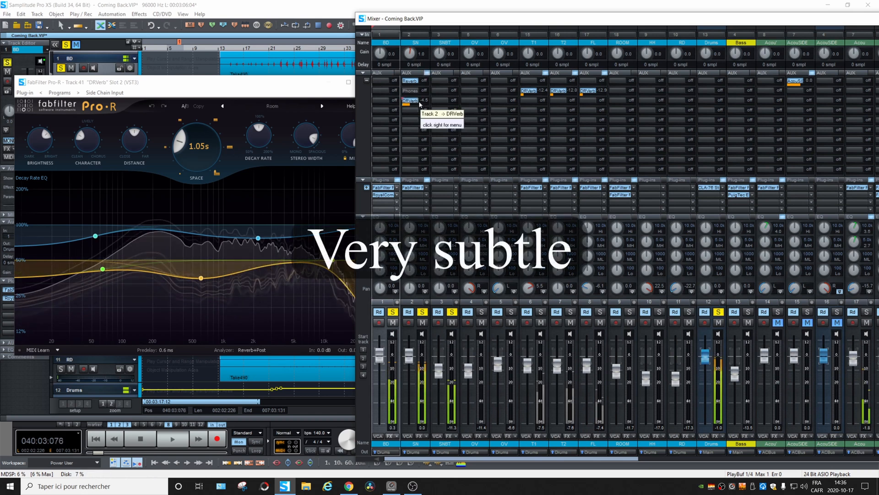
# Stop playback and move the mixer window so that more of its channels are in view.
pyautogui.press('space')
pyautogui.moveTo(784, 20); pyautogui.dragTo(561, 16)
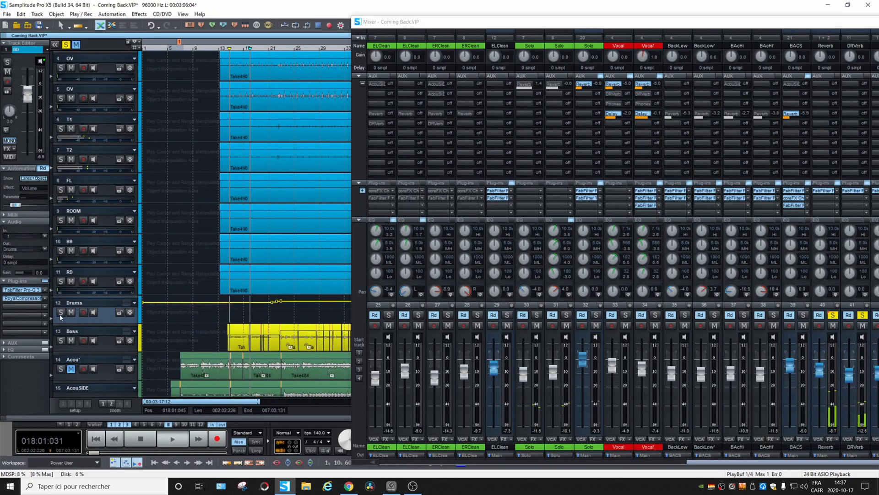
# Solo the Drums track together with the soloed drum channels and return to the first drum tracks in the list.
pyautogui.click(61, 314)
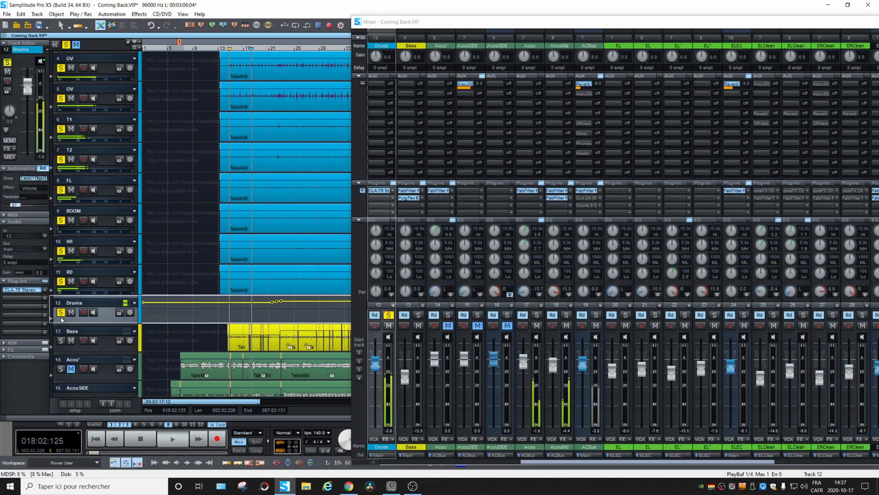
pyautogui.scroll(3, 174, 247)
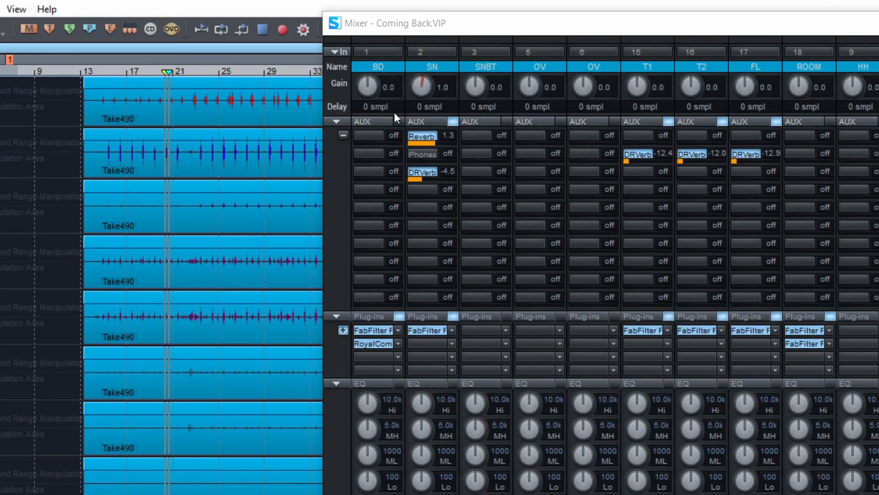
pyautogui.doubleClick(443, 145)
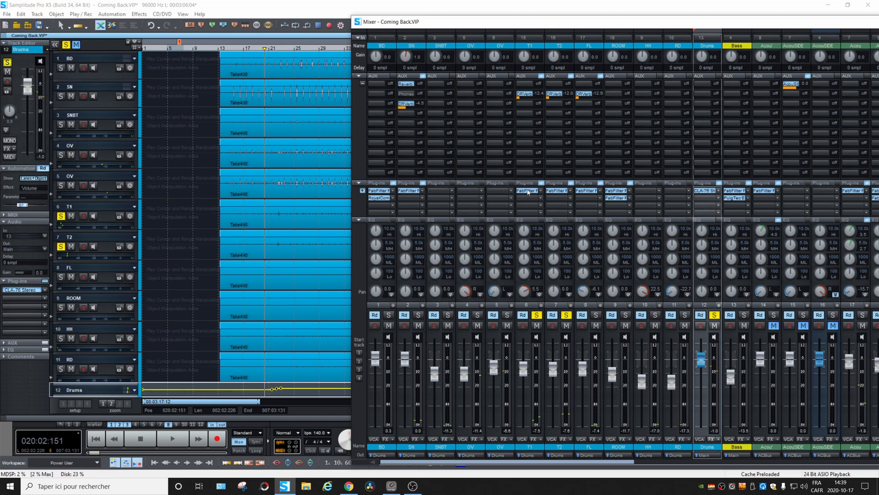
# Play the soloed tom channels T1, T2 and FL, and open the FabFilter Pro-Q 3 equalizer of T1.
pyautogui.press('space')
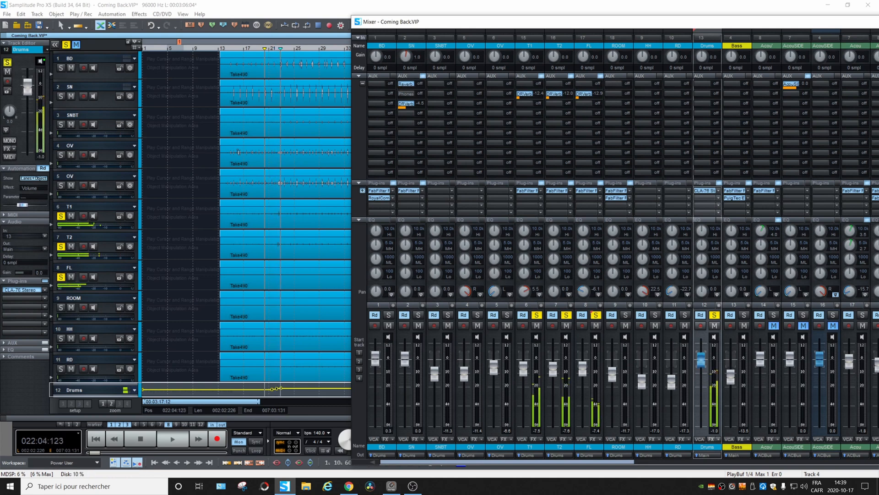
pyautogui.press('space')
pyautogui.click(527, 190)
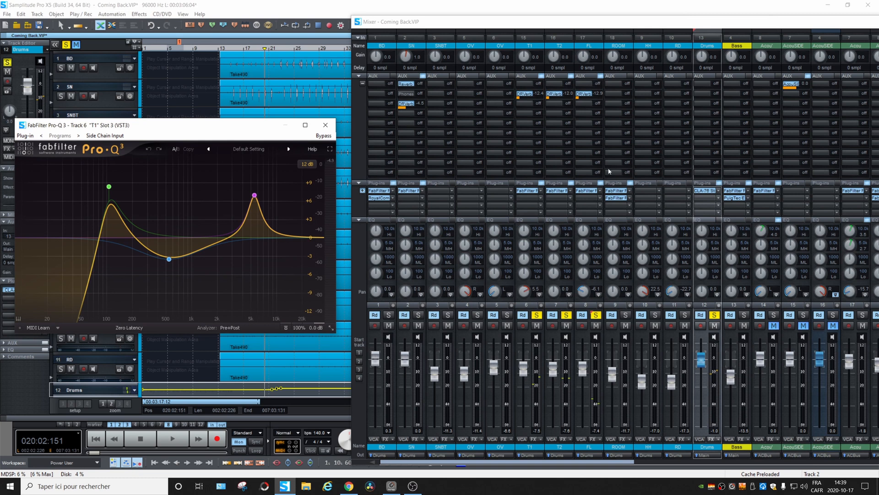
# Leave T1 as the only soloed tom and move the mixer window aside to place the play cursor near the Punch Out marker.
pyautogui.click(566, 316)
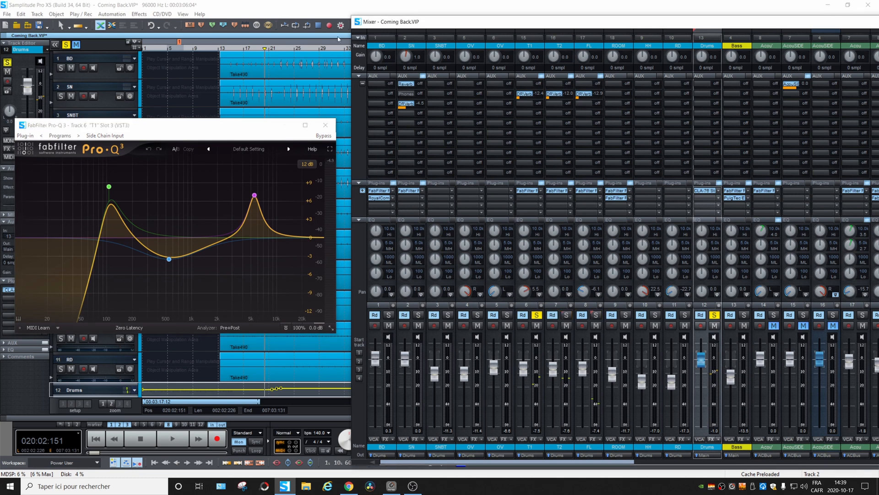
pyautogui.moveTo(506, 23); pyautogui.dragTo(803, 44)
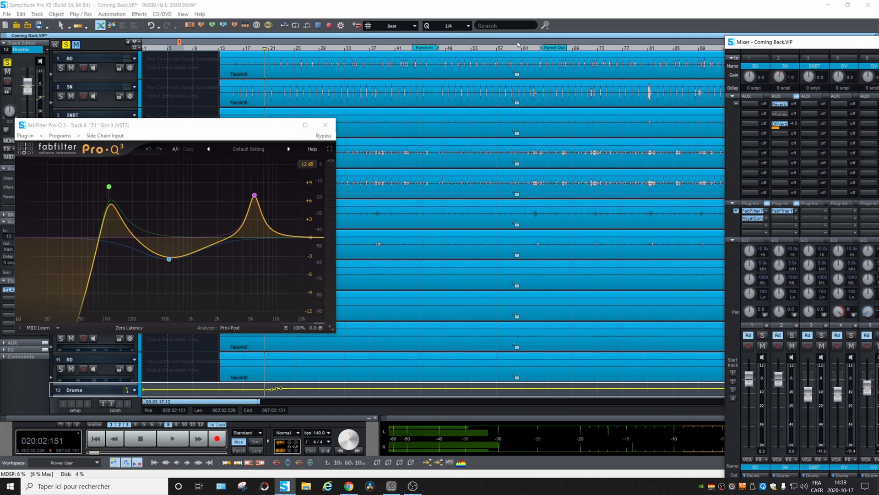
pyautogui.click(531, 49)
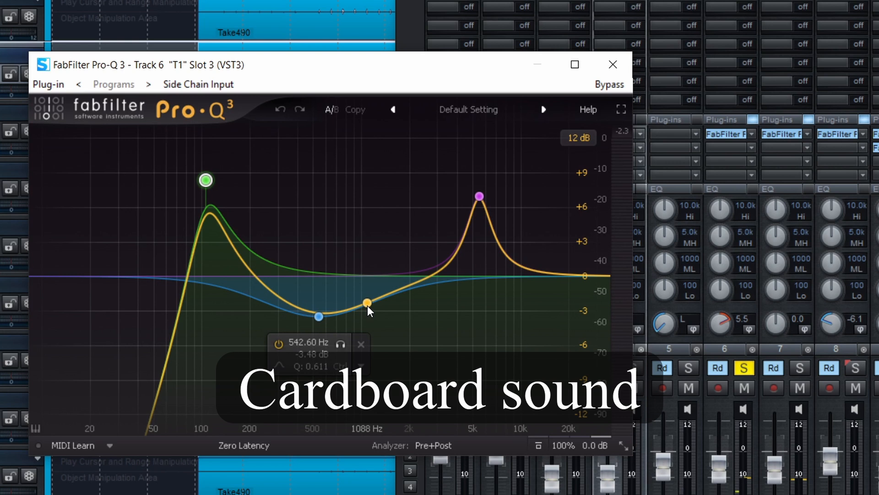
# Examine the broad mid cut and the narrow high-frequency boost band in the T1 equalizer.
pyautogui.doubleClick(367, 303)
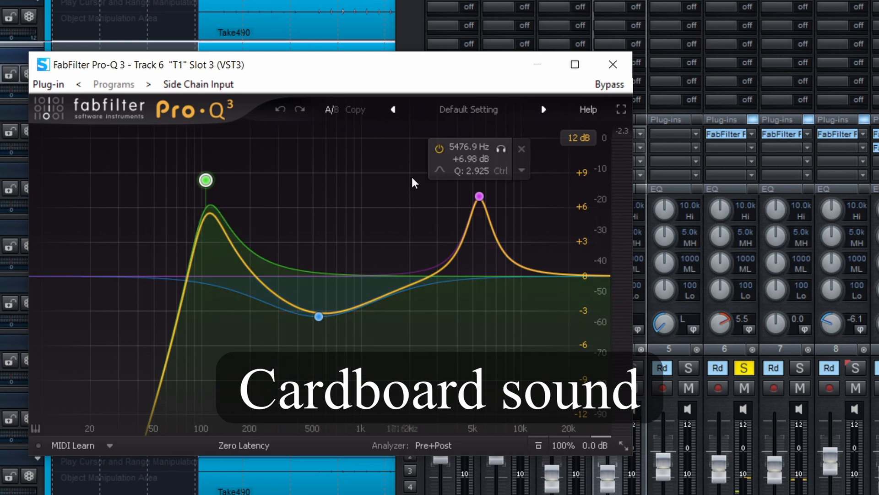
pyautogui.click(480, 196)
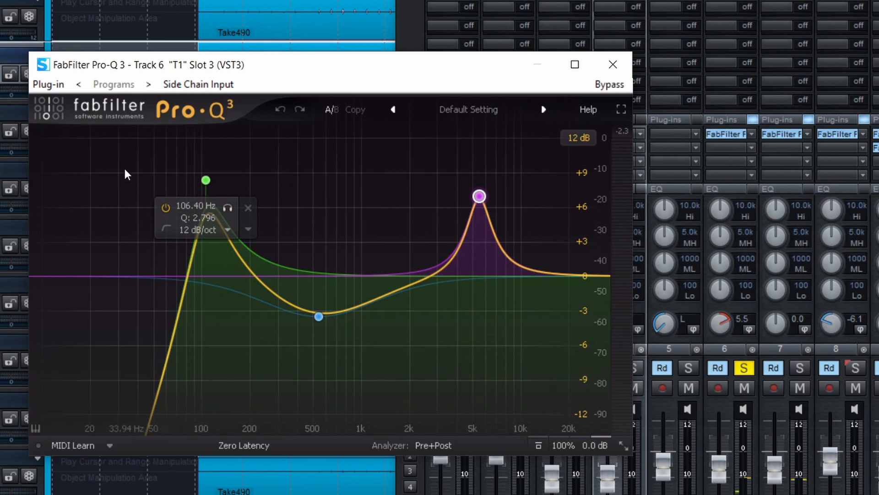
# Play T1 while pulling its low-cut band down to 60.159 Hz with Q 0.807, and raise the band back up to compare.
pyautogui.press('space')
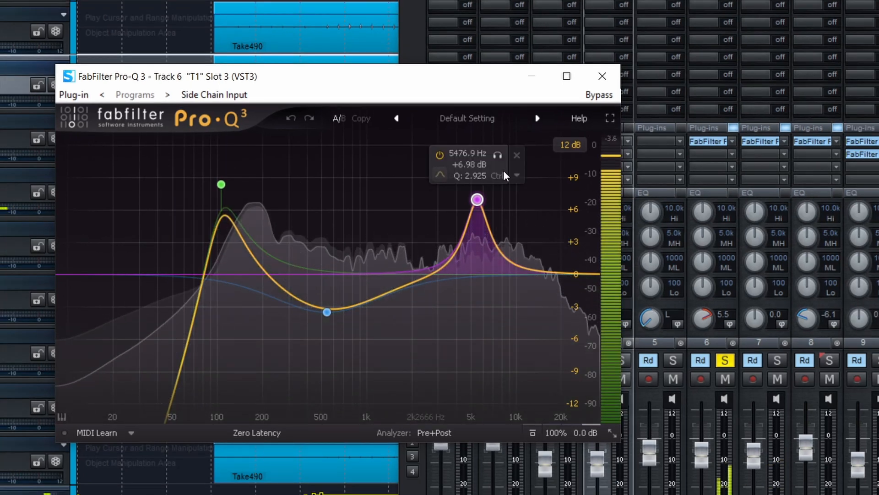
pyautogui.moveTo(221, 185); pyautogui.dragTo(184, 293)
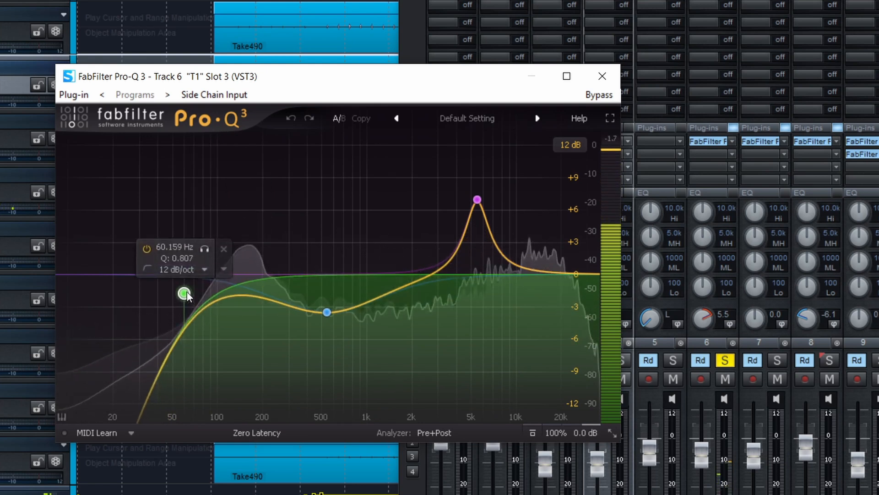
pyautogui.moveTo(184, 293); pyautogui.dragTo(230, 166)
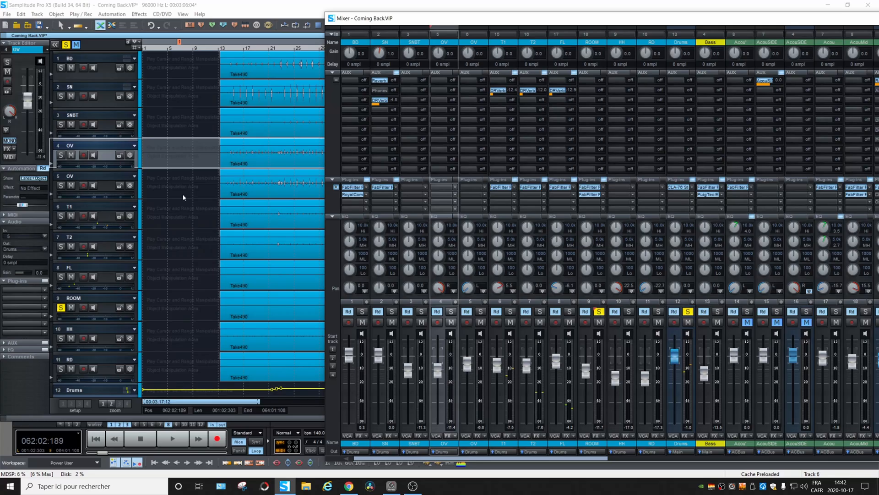
# Play the soloed ROOM track through the Drums track, restarting playback from about bar 28.
pyautogui.press('space')
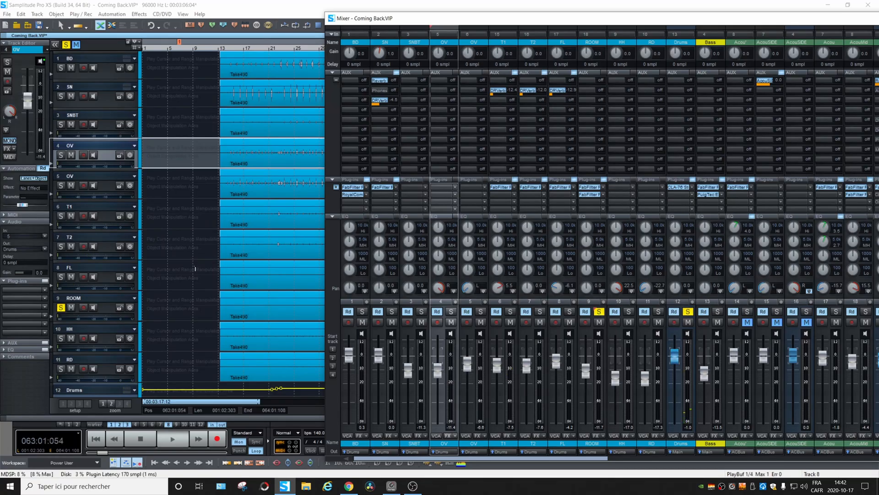
pyautogui.scroll(-3, 195, 269)
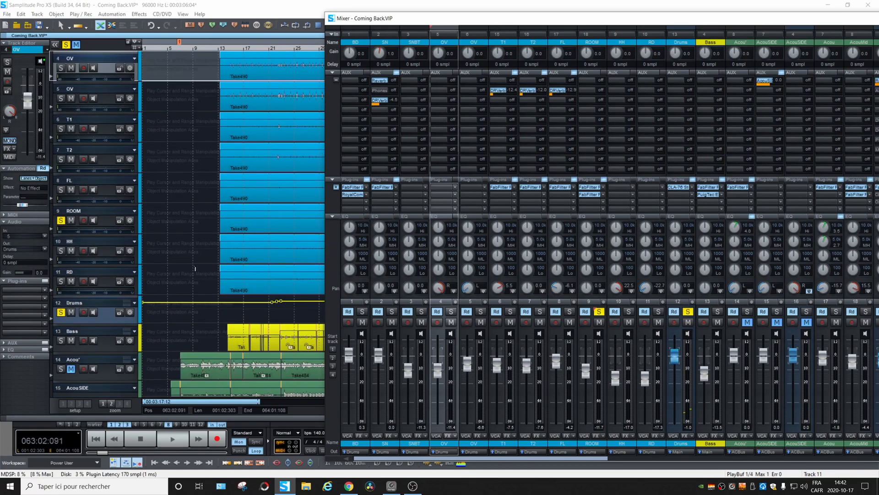
pyautogui.press('space')
pyautogui.click(315, 48)
pyautogui.press('space')
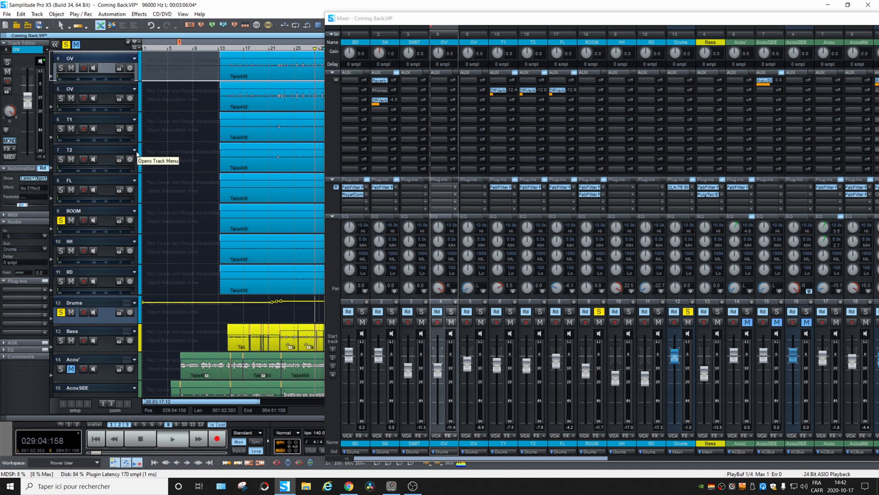
pyautogui.press('space')
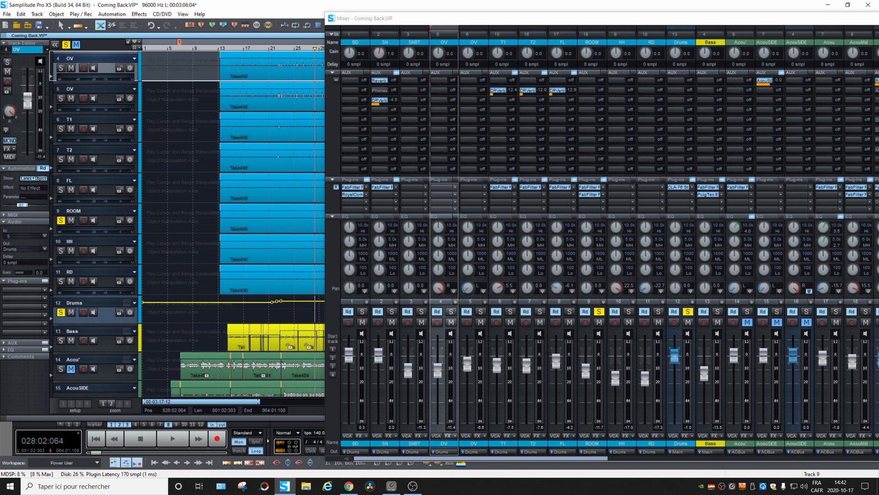
pyautogui.click(878, 323)
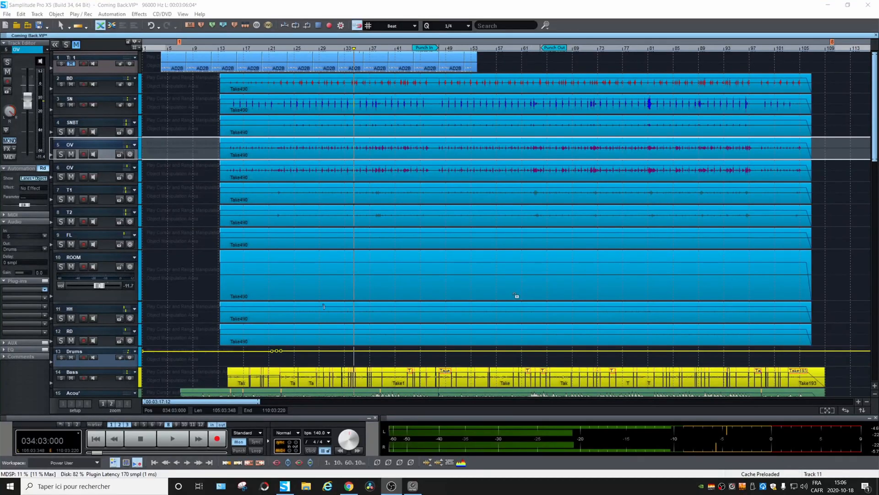
# Delete the Take490 object from the ROOM track.
pyautogui.click(330, 287)
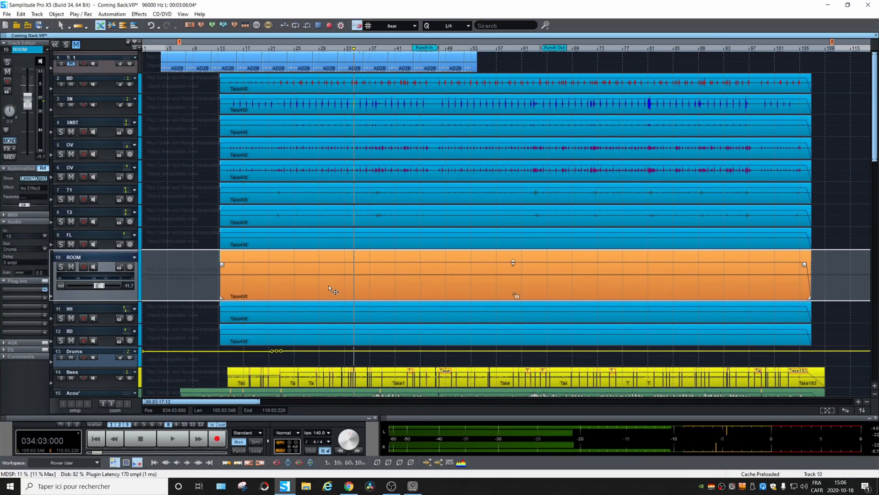
pyautogui.press('Delete')
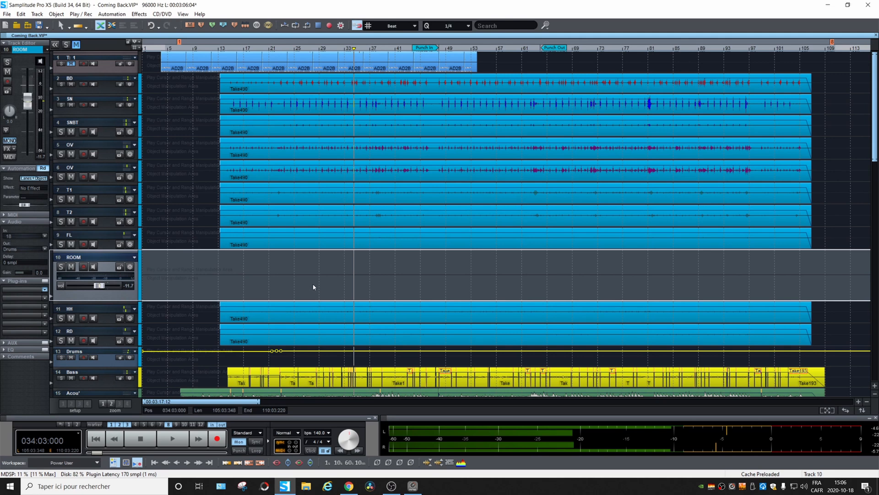
# Enlarge OV track 6 and, with snapping set to Snap to objects, clone its Take490 object onto the ROOM track at the same start.
pyautogui.click(58, 169)
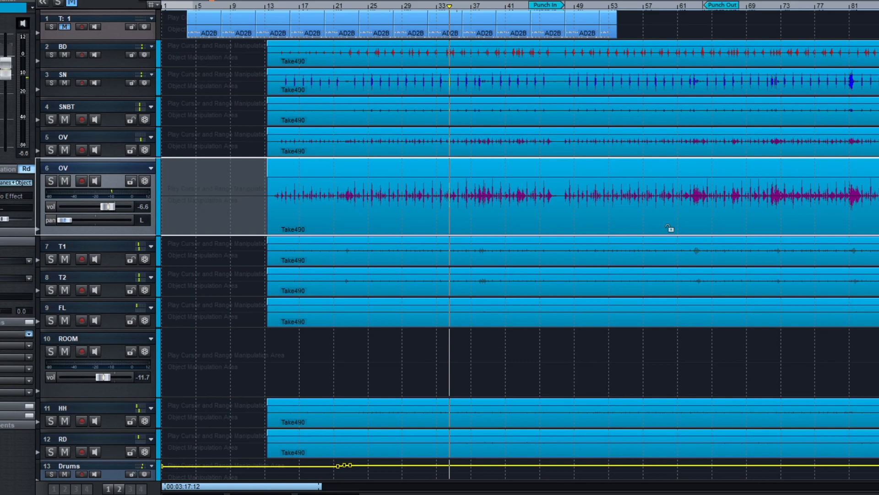
pyautogui.click(532, 42)
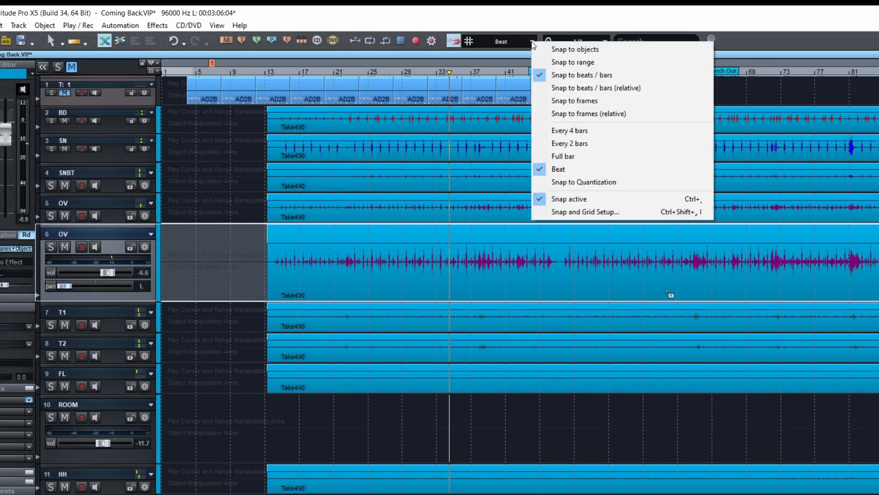
pyautogui.click(596, 51)
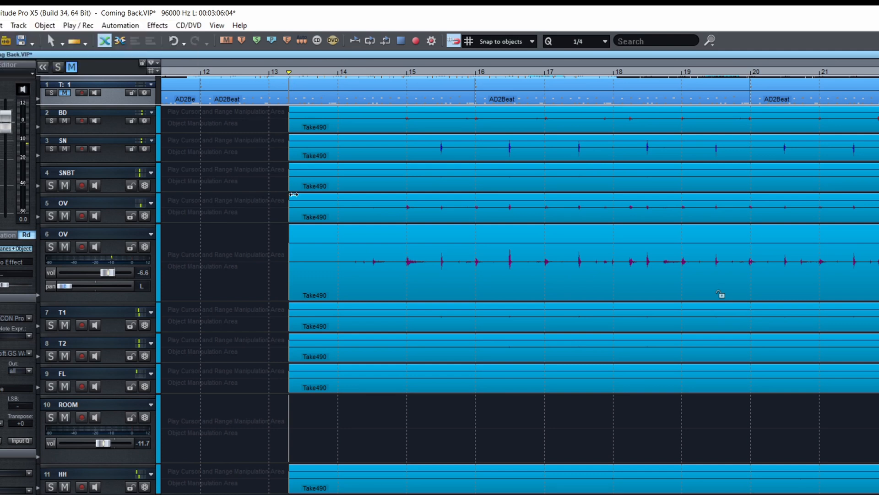
pyautogui.click(340, 288)
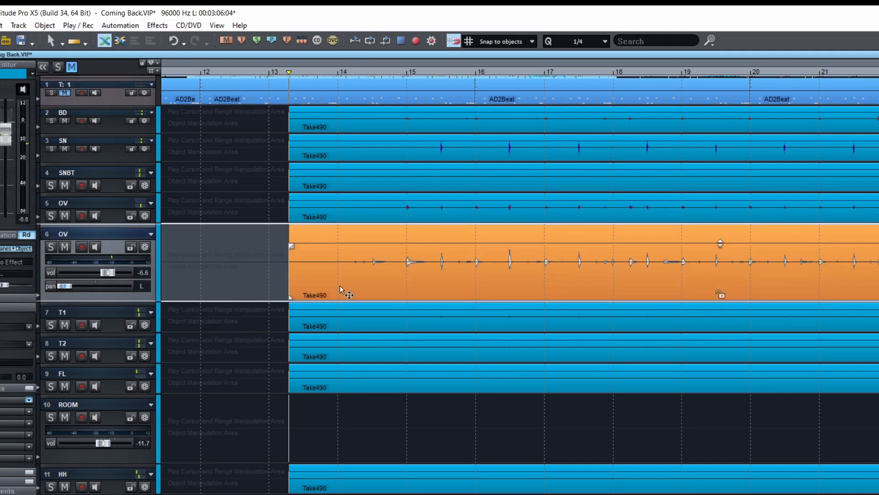
pyautogui.moveTo(340, 286); pyautogui.dragTo(339, 418)
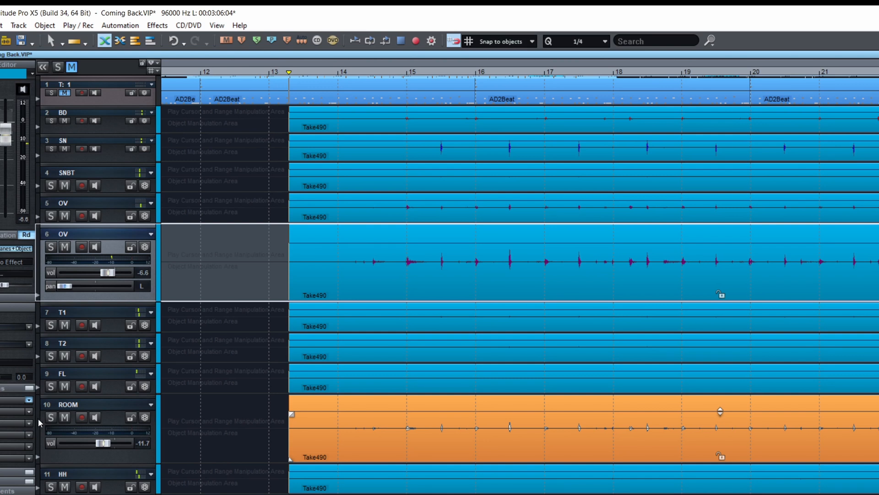
# Compare the ROOM track with OV track 6 by soloing each one, leaving ROOM soloed.
pyautogui.click(51, 416)
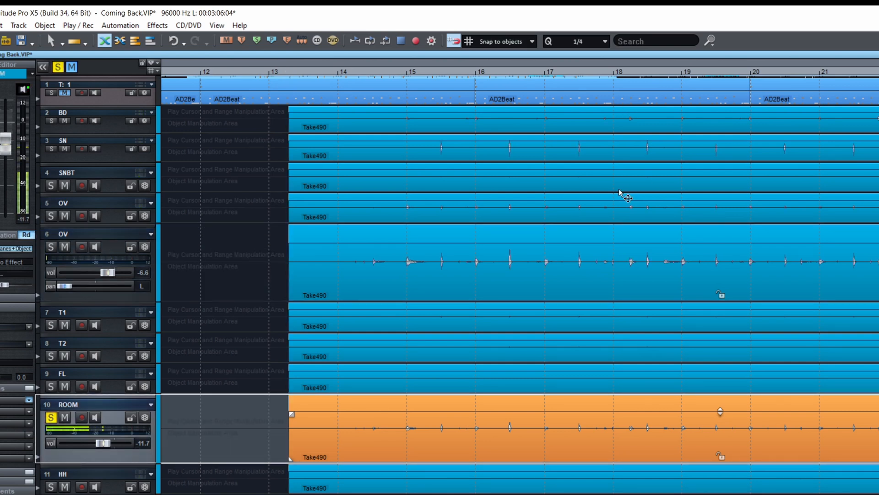
pyautogui.click(51, 248)
pyautogui.click(51, 416)
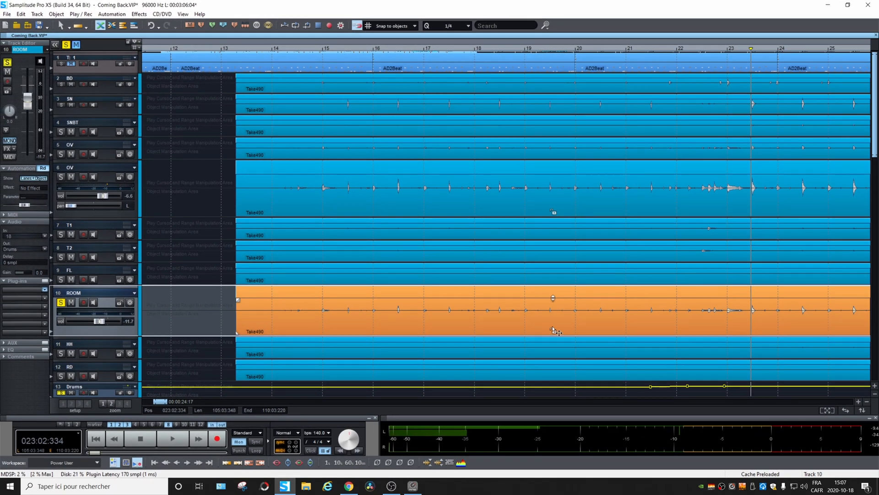
# Bring up the mixer and insert FabFilter Pro-Q 3 as a plug-in on the ROOM channel, placing its window beside the channel's fader.
pyautogui.scroll(-4, 554, 329)
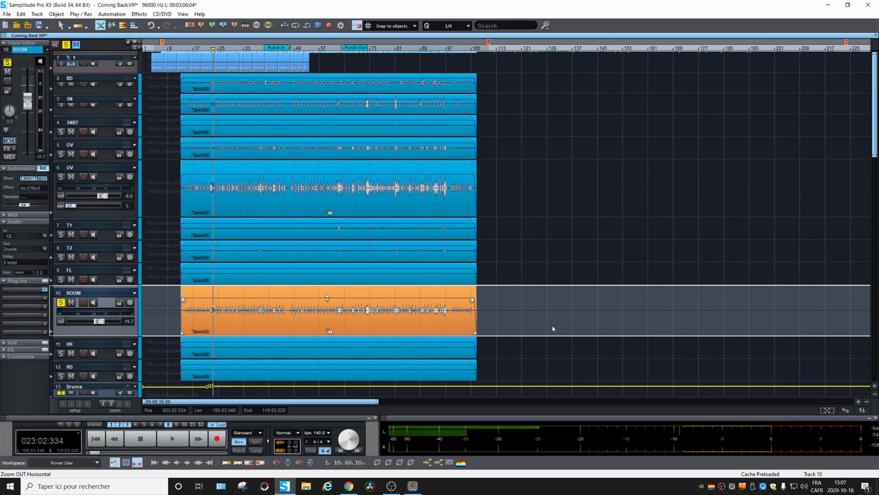
pyautogui.click(417, 491)
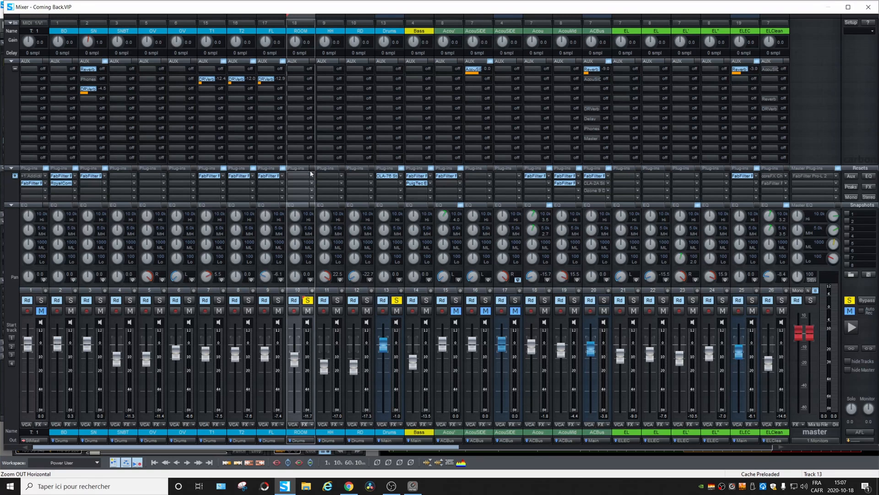
pyautogui.click(311, 175)
pyautogui.moveTo(390, 203)
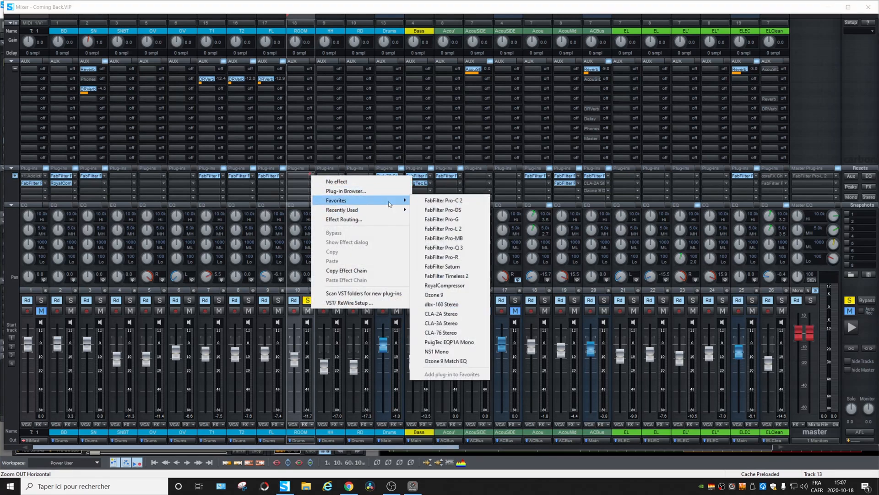
pyautogui.click(471, 248)
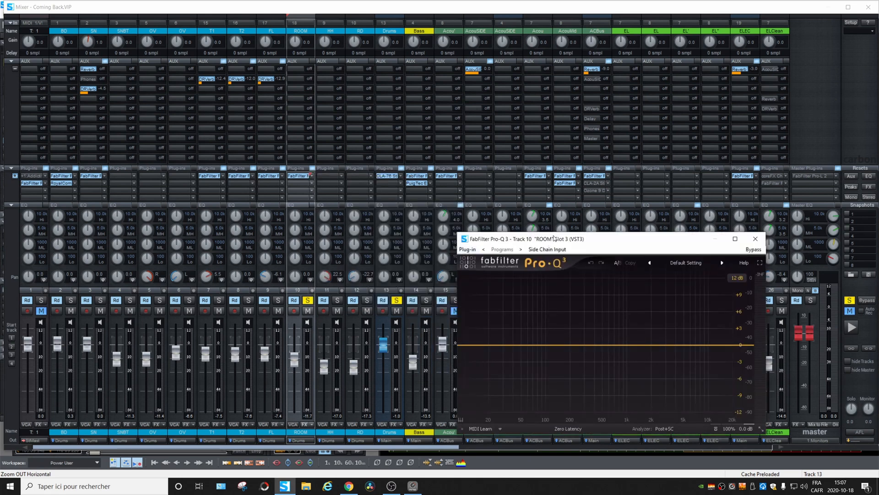
pyautogui.moveTo(554, 238); pyautogui.dragTo(504, 239)
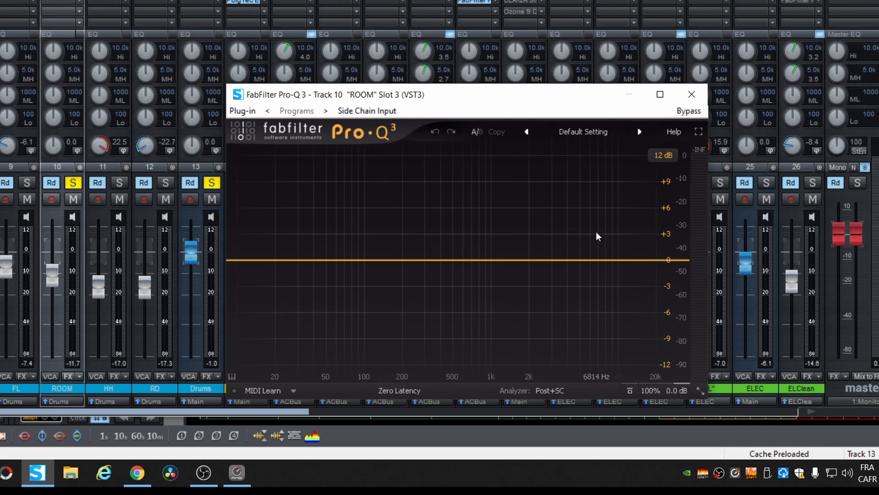
# Add a high shelf at 8794.5 Hz with -6.15 dB and Q 0.300 during playback, plus a 12 dB/oct low cut at 14.398 Hz, to ROOM's equalizer.
pyautogui.press('space')
pyautogui.moveTo(672, 259); pyautogui.dragTo(611, 286)
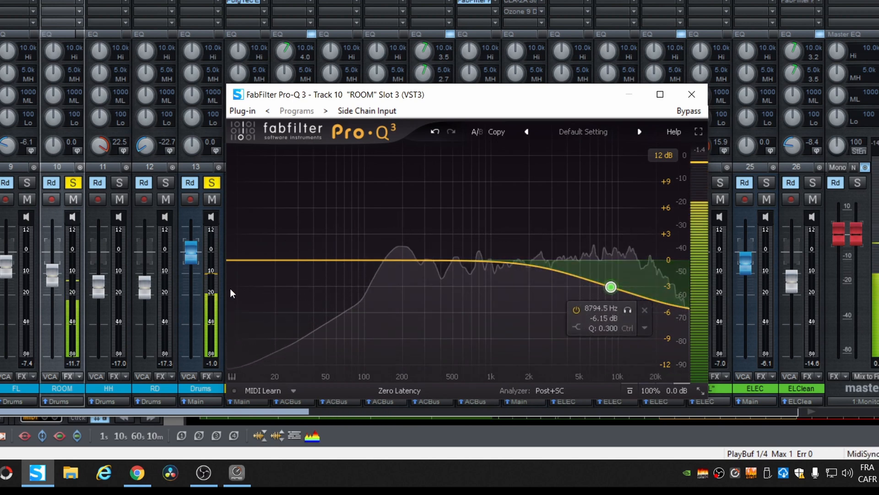
pyautogui.press('space')
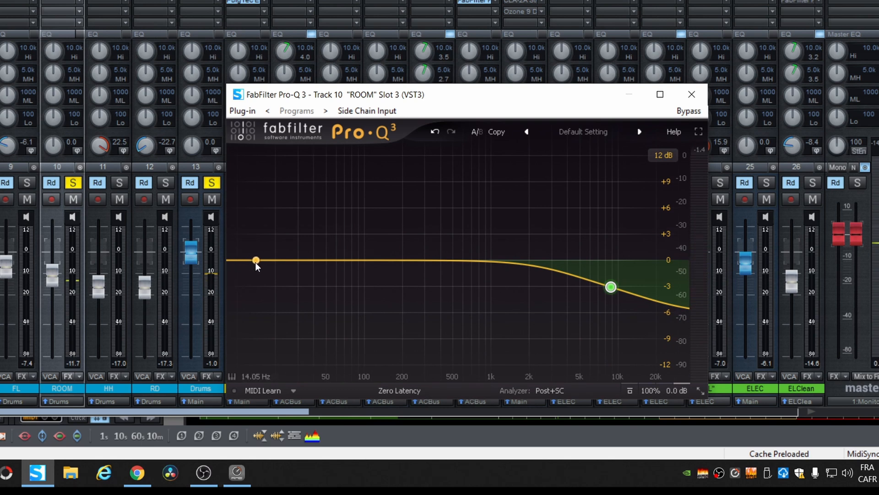
pyautogui.moveTo(255, 263); pyautogui.dragTo(257, 264)
pyautogui.doubleClick(256, 262)
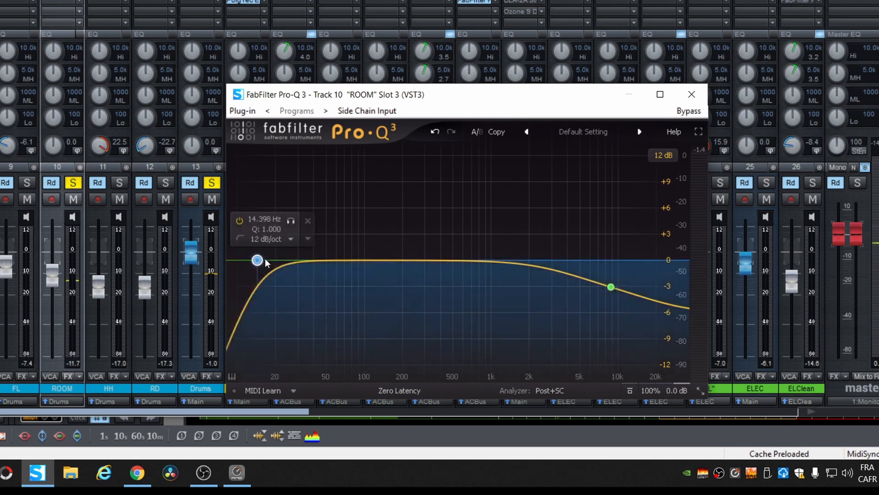
# Move the low cut to about 120 Hz on ROOM's equalizer and deepen the high shelf's attenuation during playback.
pyautogui.moveTo(257, 261); pyautogui.dragTo(373, 262)
pyautogui.press('space')
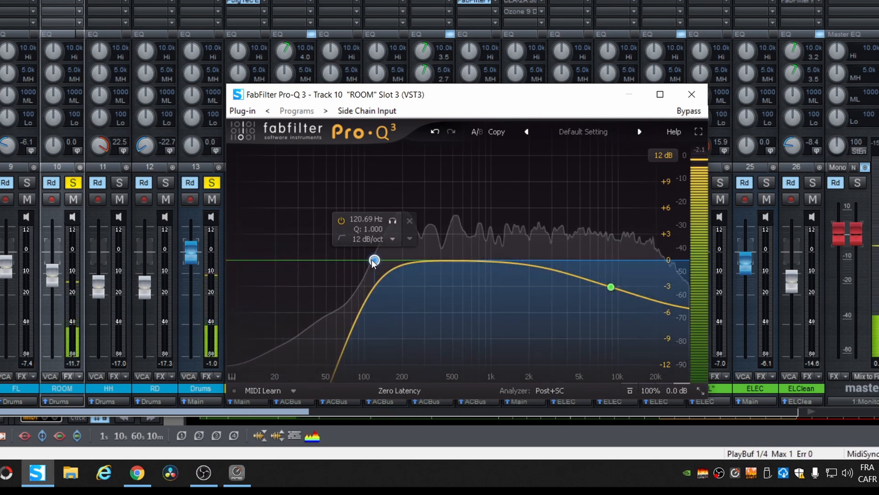
pyautogui.moveTo(605, 287)
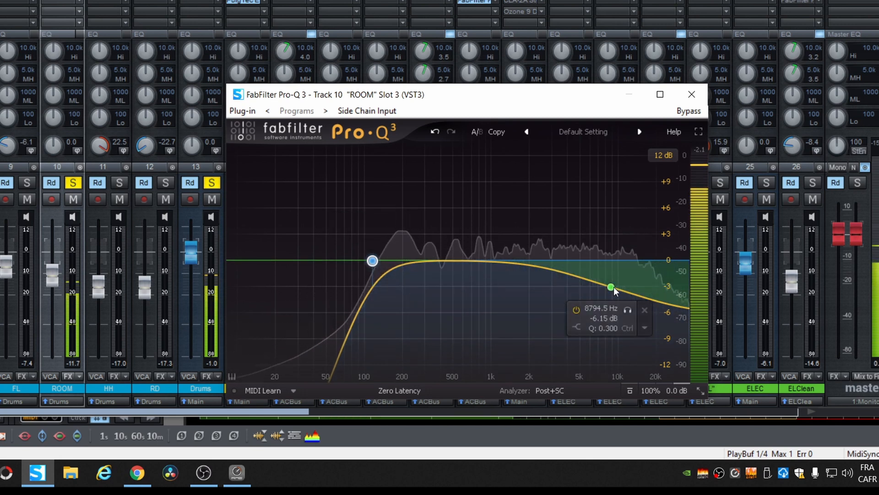
pyautogui.moveTo(617, 287); pyautogui.dragTo(601, 319)
# Raise the ROOM fader to -1.4 dB and compare the playback with its equalizer bypassed and active, closing the equalizer window.
pyautogui.moveTo(53, 285); pyautogui.dragTo(58, 257)
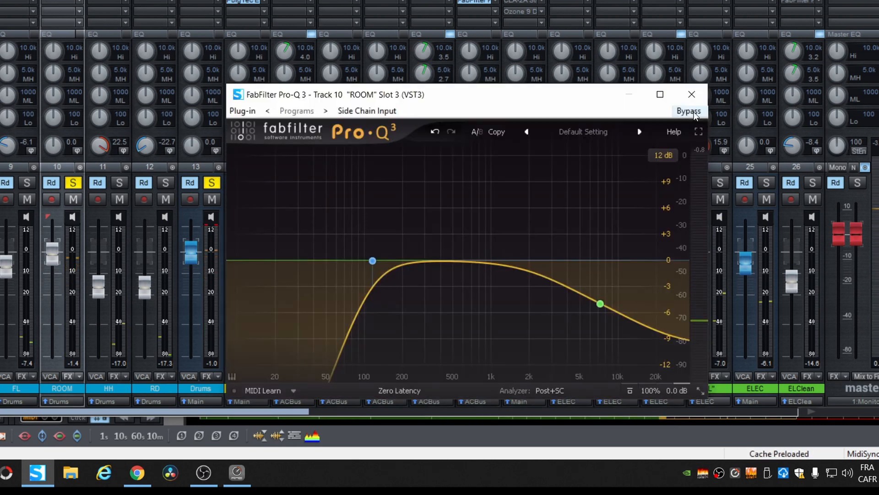
pyautogui.press('space')
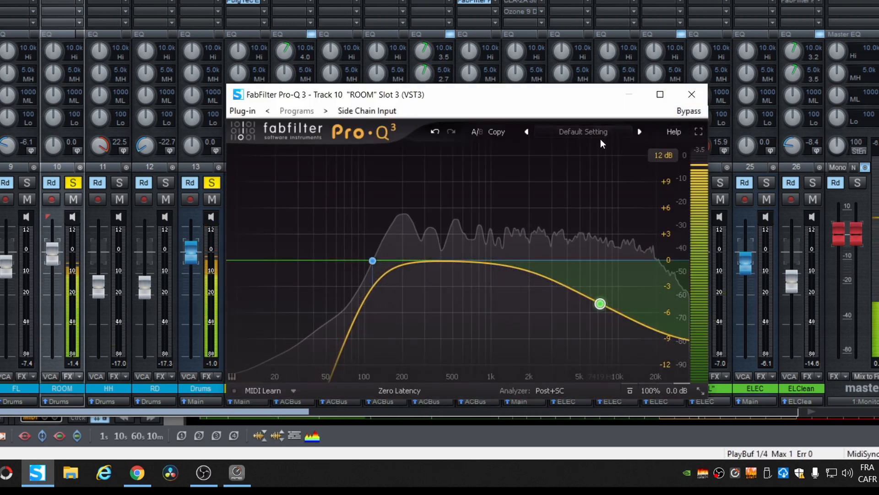
pyautogui.click(682, 111)
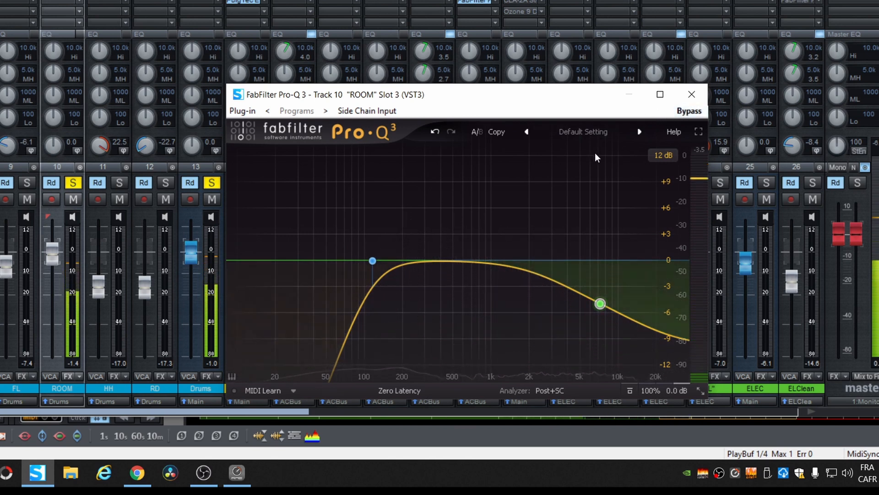
pyautogui.click(689, 112)
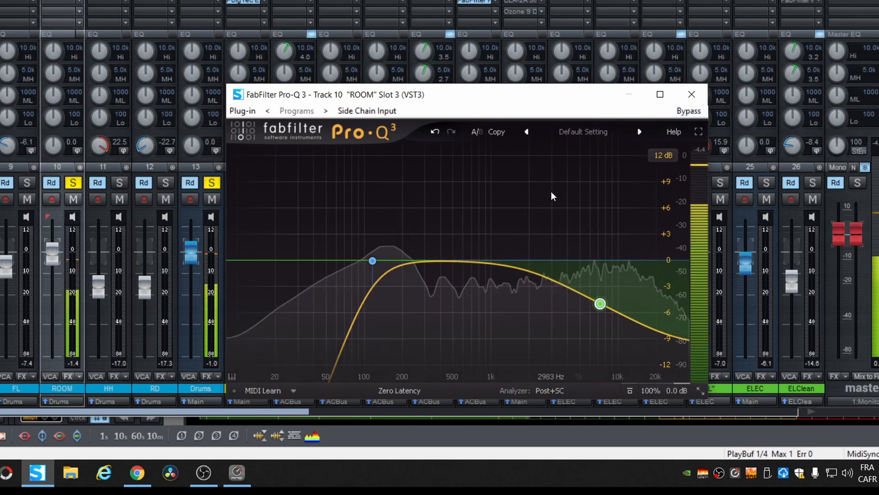
pyautogui.press('space')
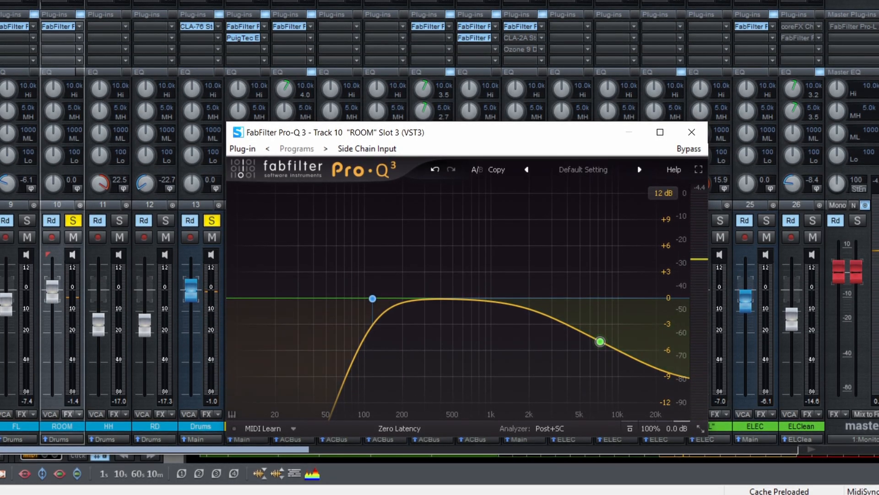
pyautogui.click(683, 139)
# Insert FabFilter Pro-R in the slot below the equalizer on the ROOM channel and place its window beside the fader.
pyautogui.rightClick(79, 45)
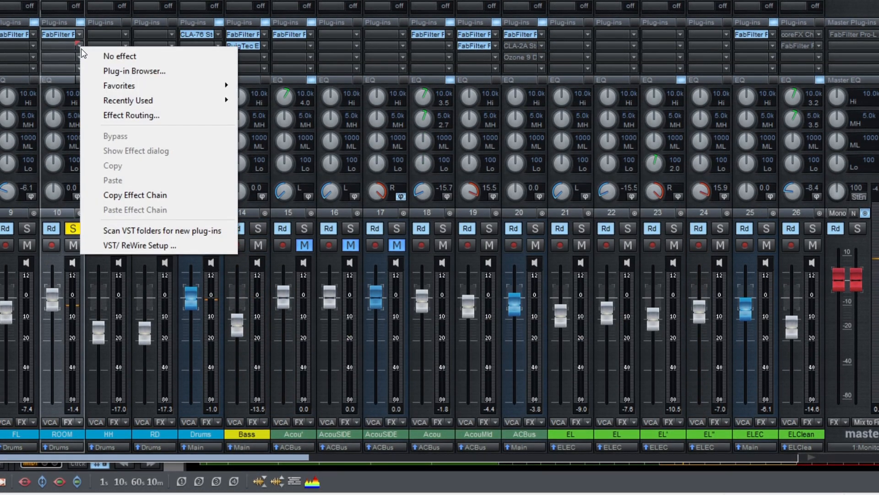
pyautogui.moveTo(188, 84)
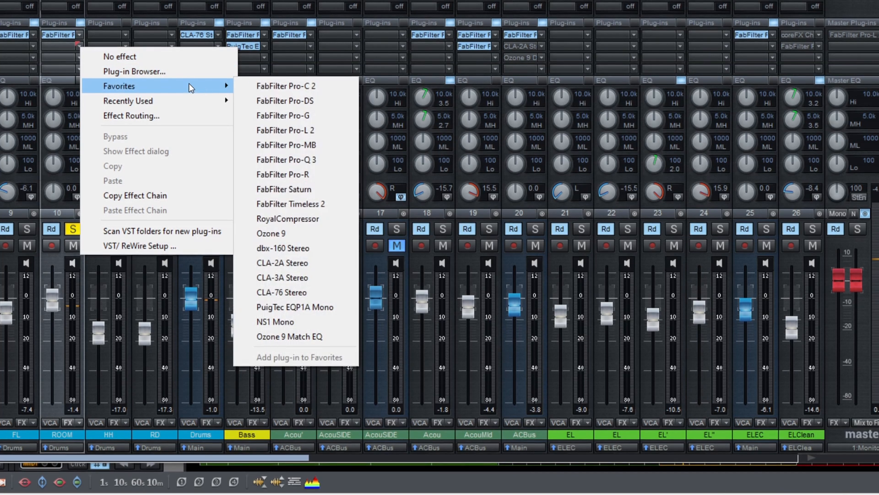
pyautogui.click(328, 179)
pyautogui.moveTo(626, 84); pyautogui.dragTo(469, 21)
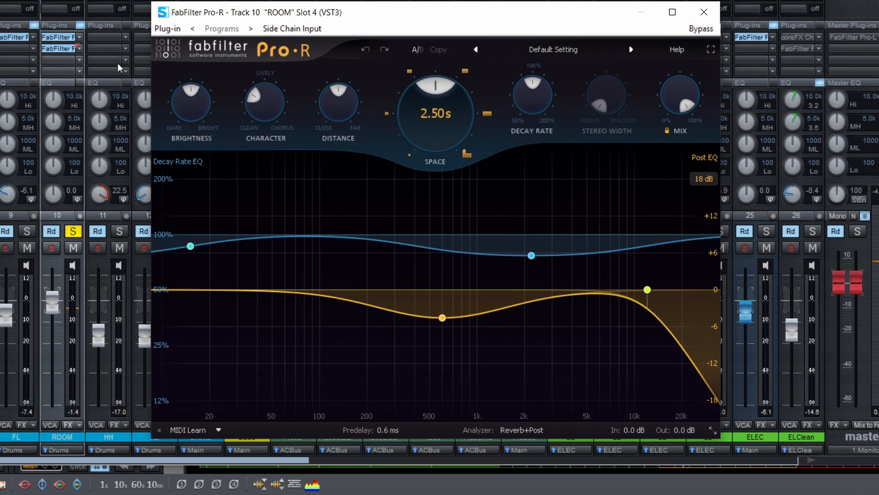
# During playback, set the Pro-R reverb on ROOM to 36.30% mix, 1.51 s space, 70.26% brightness and 29.11% distance.
pyautogui.press('space')
pyautogui.moveTo(674, 90); pyautogui.dragTo(659, 97)
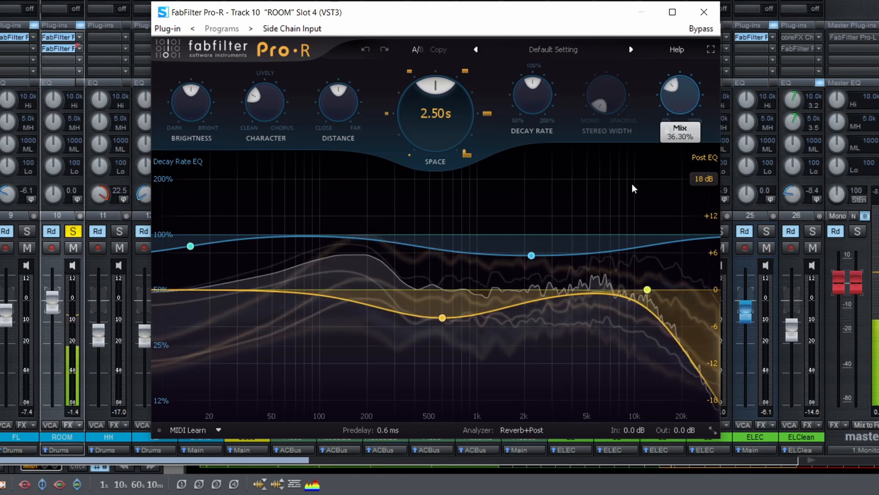
pyautogui.moveTo(454, 114); pyautogui.dragTo(422, 100)
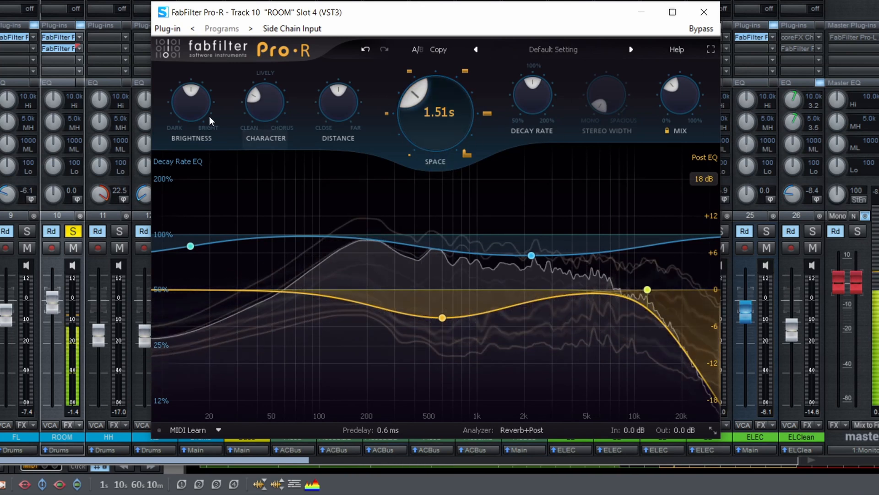
pyautogui.moveTo(210, 117); pyautogui.dragTo(216, 74)
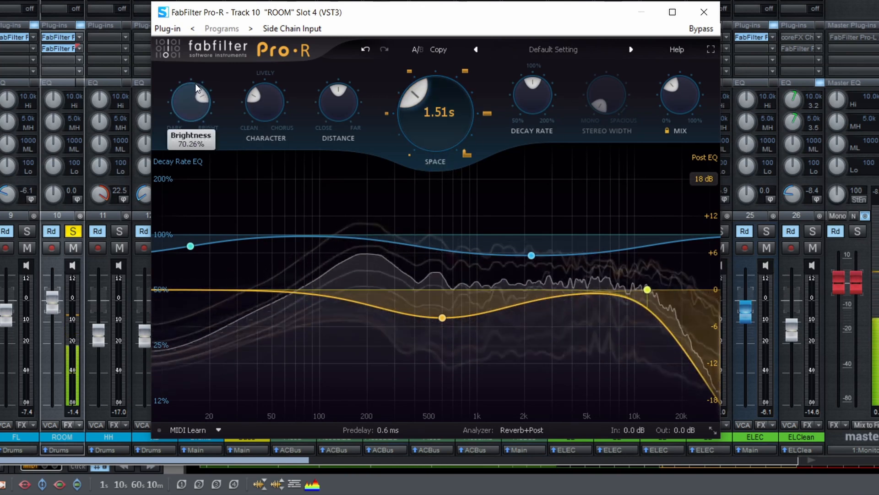
pyautogui.moveTo(286, 93)
pyautogui.moveTo(324, 100); pyautogui.dragTo(286, 121)
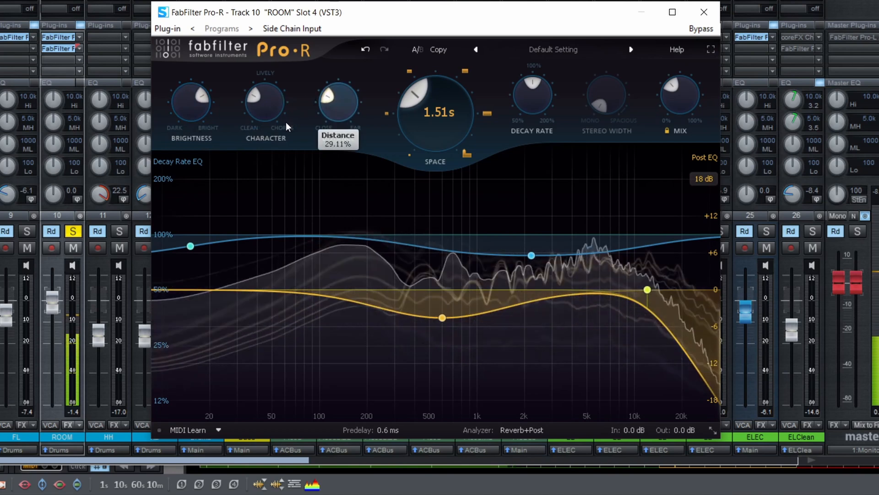
pyautogui.moveTo(177, 106)
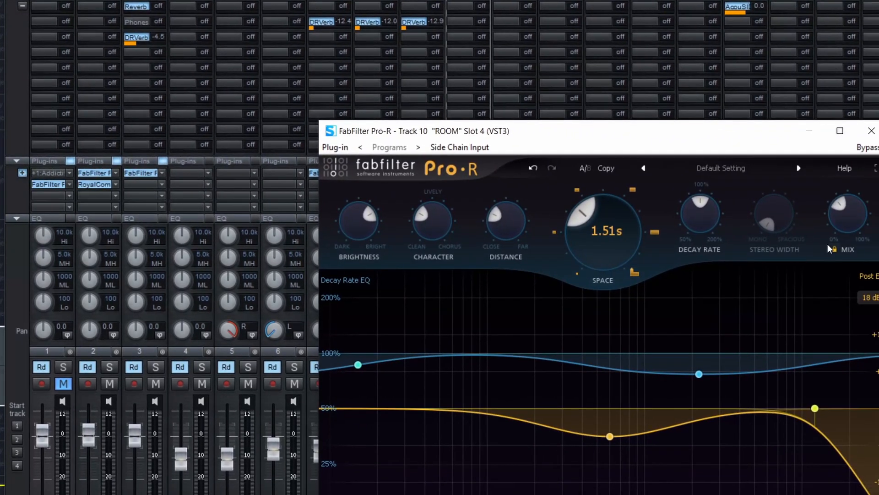
# Close the Pro-R window and remove the reverb from the ROOM channel.
pyautogui.click(873, 135)
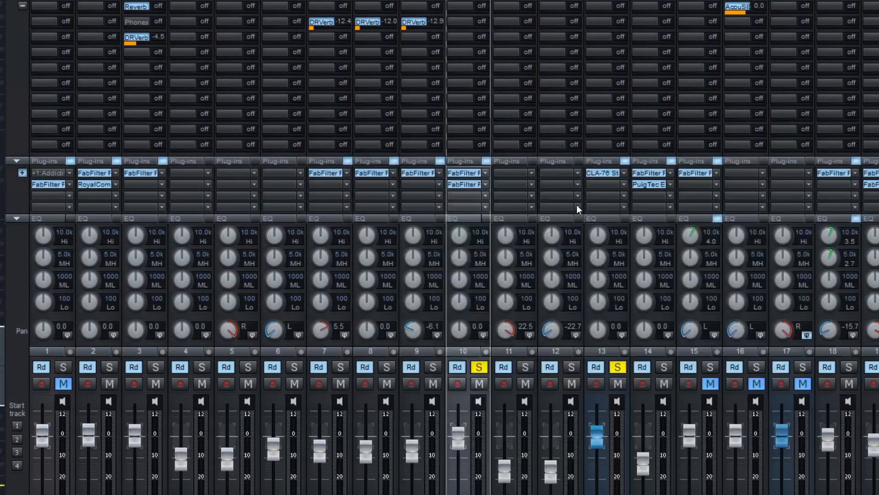
pyautogui.click(485, 184)
pyautogui.click(500, 188)
# Insert a fresh FabFilter Pro-R below the equalizer on the ROOM channel and bring its window fully into view.
pyautogui.click(485, 185)
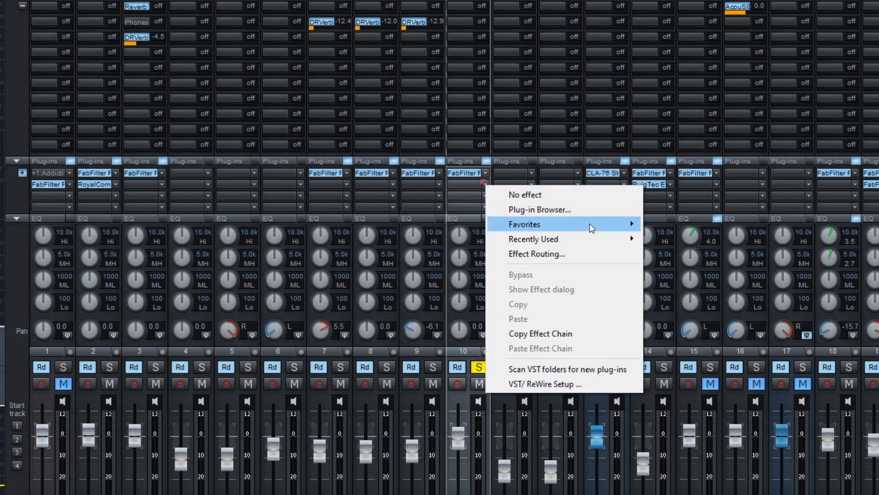
pyautogui.moveTo(591, 227)
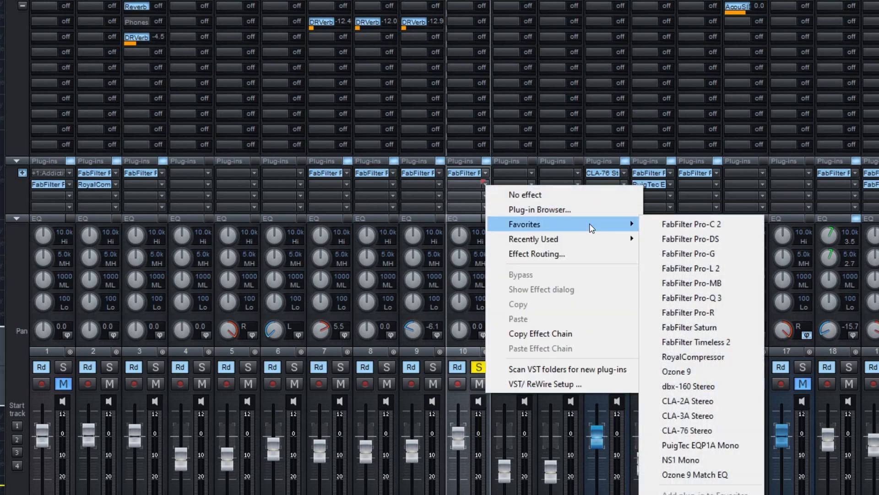
pyautogui.click(735, 312)
pyautogui.moveTo(878, 195); pyautogui.dragTo(390, 86)
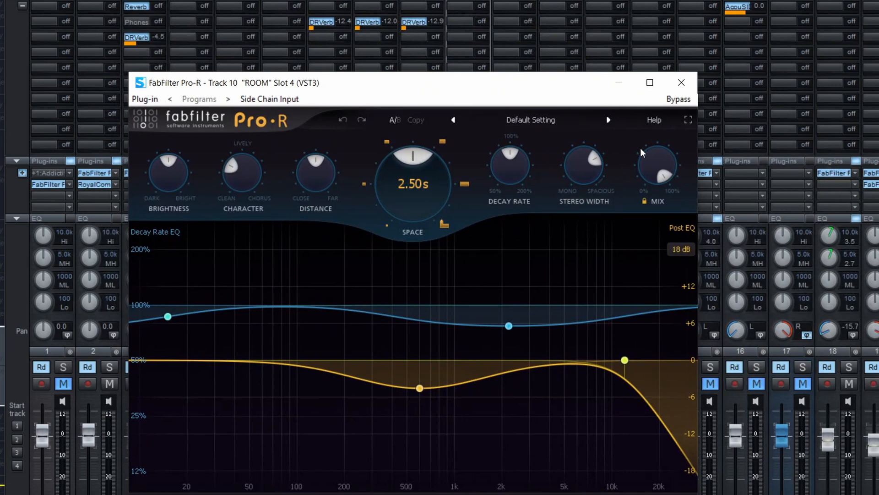
# Shape ROOM's reverb with a 1.19 s space, 91.78% stereo width, a closer distance and more brightness.
pyautogui.moveTo(412, 158); pyautogui.dragTo(366, 178)
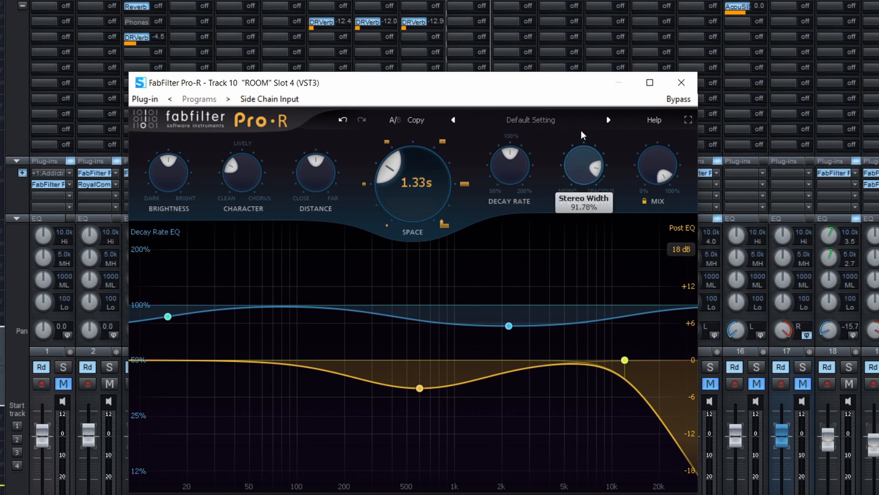
pyautogui.moveTo(175, 158)
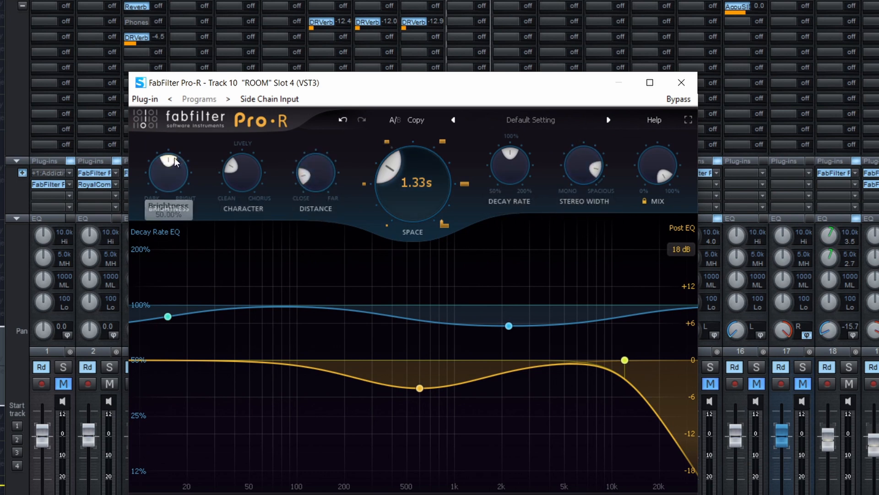
pyautogui.moveTo(164, 158); pyautogui.dragTo(167, 150)
pyautogui.press('space')
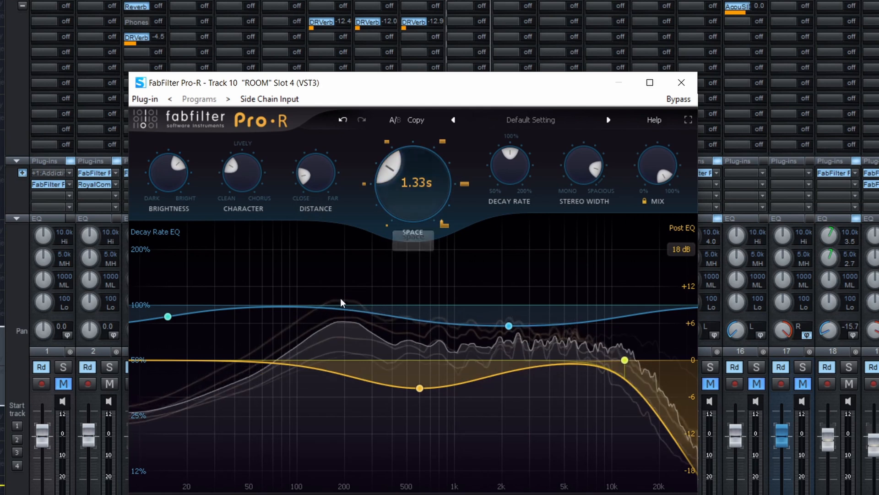
pyautogui.moveTo(392, 174)
pyautogui.mouseDown()
pyautogui.moveTo(384, 183)
pyautogui.moveTo(387, 174)
pyautogui.mouseUp()
# Adjust ROOM's reverb mix to about 60% during playback and close the Pro-R window.
pyautogui.moveTo(653, 172); pyautogui.dragTo(627, 231)
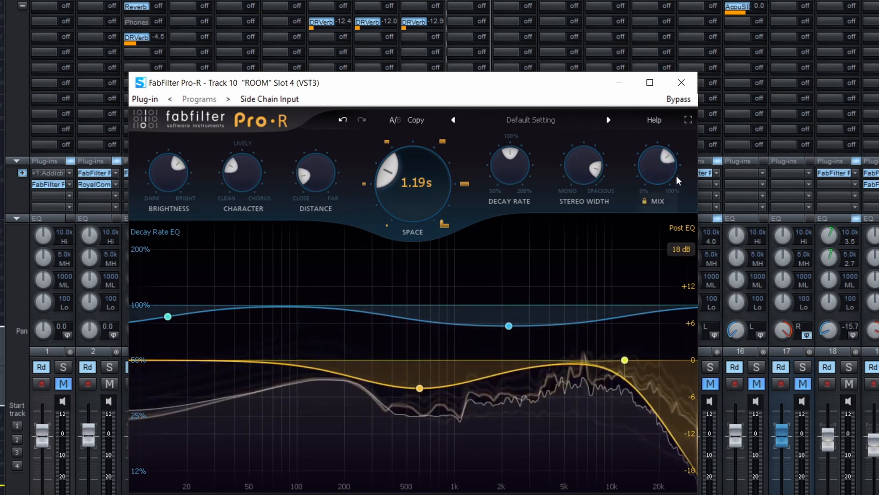
pyautogui.moveTo(668, 162); pyautogui.dragTo(676, 143)
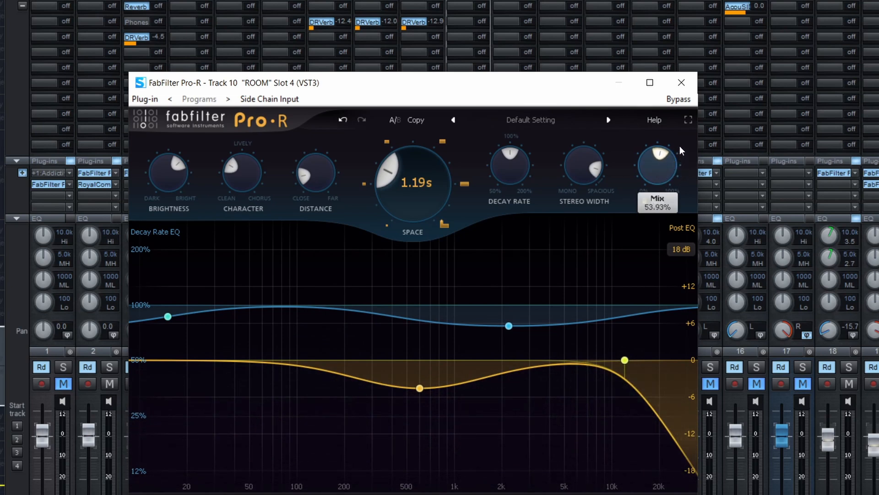
pyautogui.moveTo(679, 146); pyautogui.dragTo(685, 154)
pyautogui.press('space')
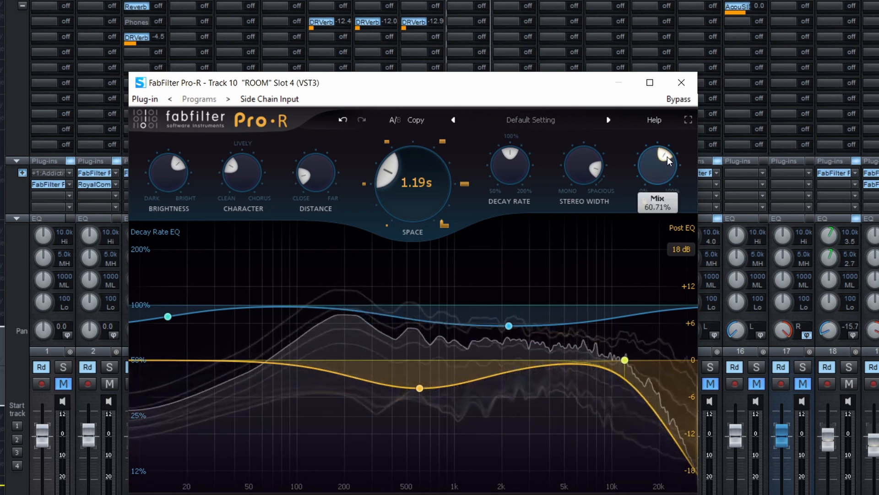
pyautogui.moveTo(667, 157); pyautogui.dragTo(668, 155)
pyautogui.click(681, 83)
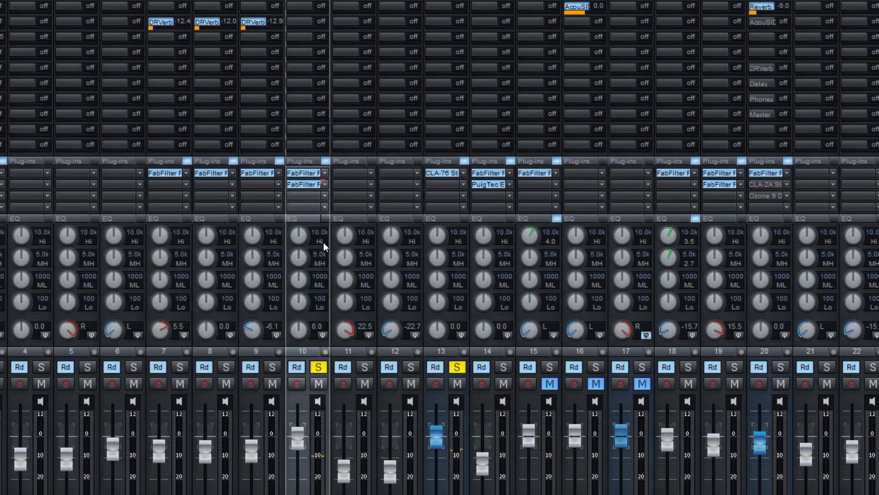
# Insert FabFilter Pro-C 2 in the slot below the reverb on the ROOM channel.
pyautogui.click(323, 198)
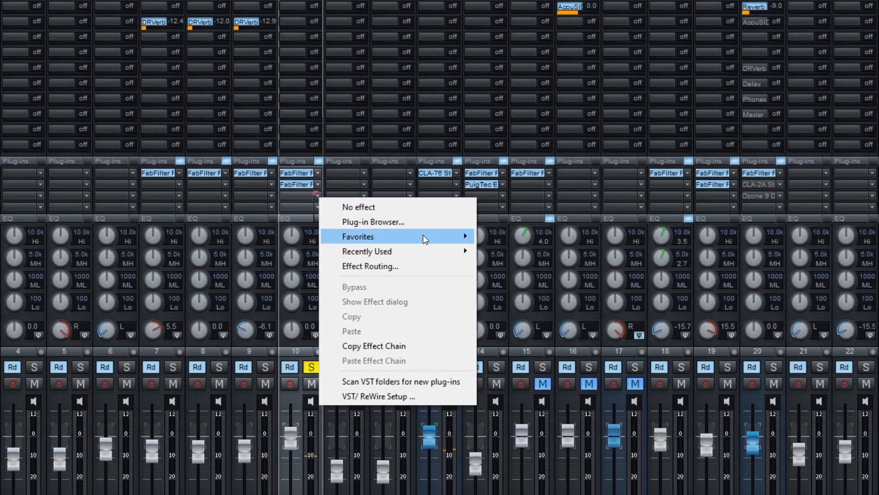
pyautogui.moveTo(421, 235)
pyautogui.click(521, 236)
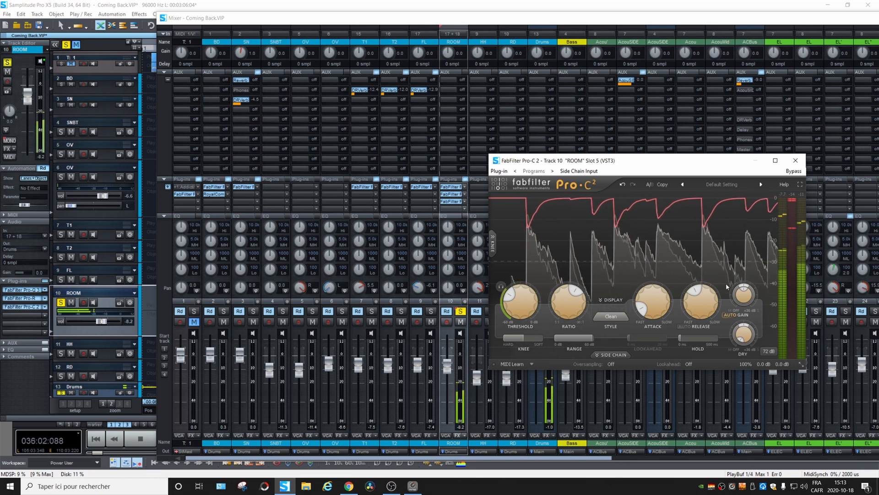
# Compare ROOM's playback with the Pro-C 2 compressor bypassed and active, and close its window with the compressor enabled.
pyautogui.moveTo(656, 291)
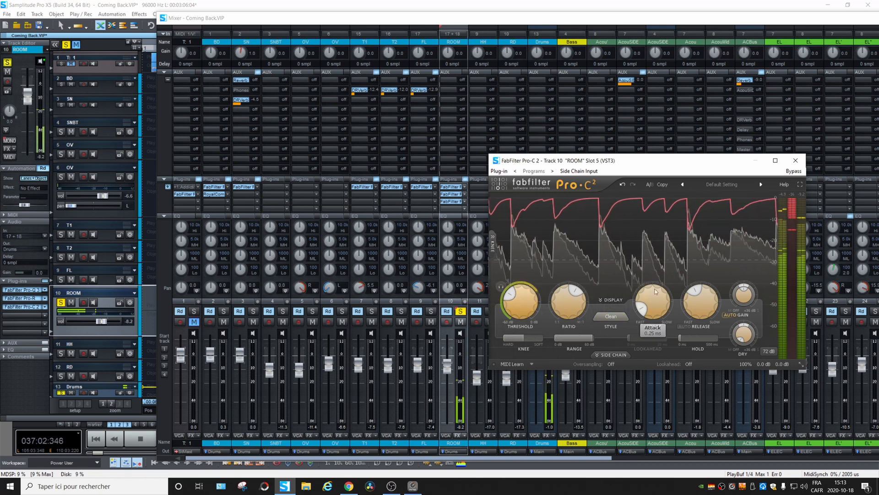
pyautogui.click(796, 171)
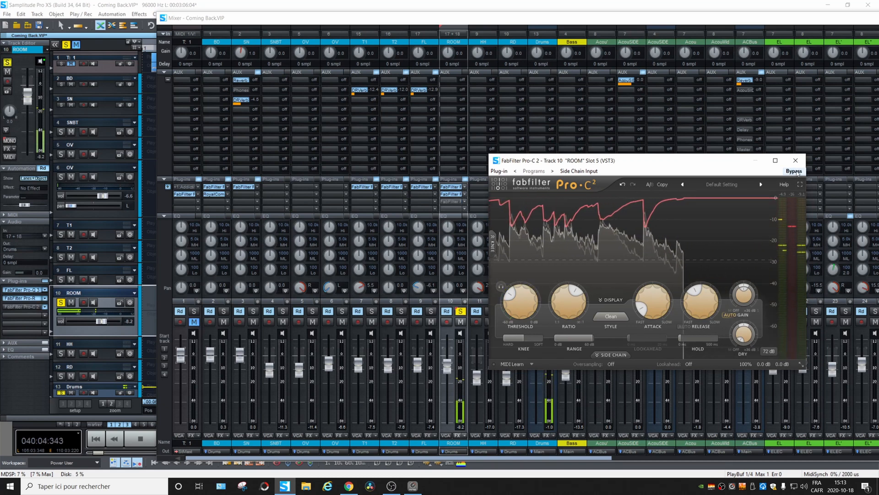
pyautogui.click(796, 171)
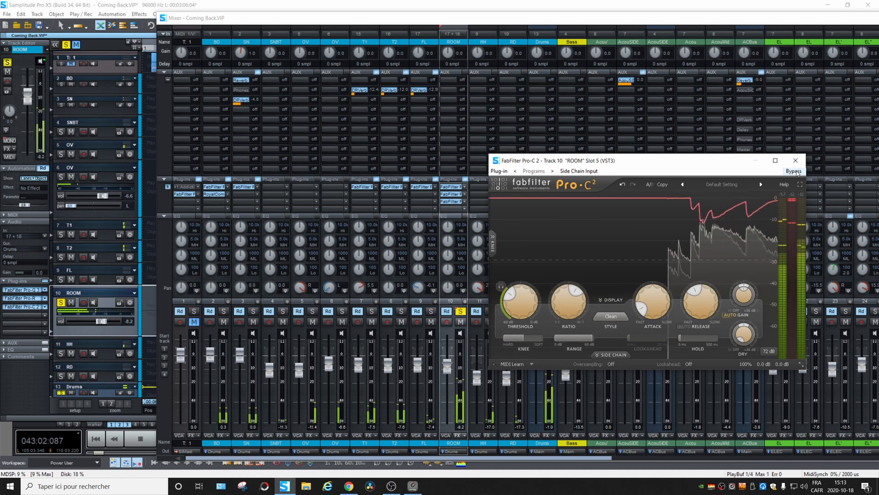
pyautogui.click(796, 160)
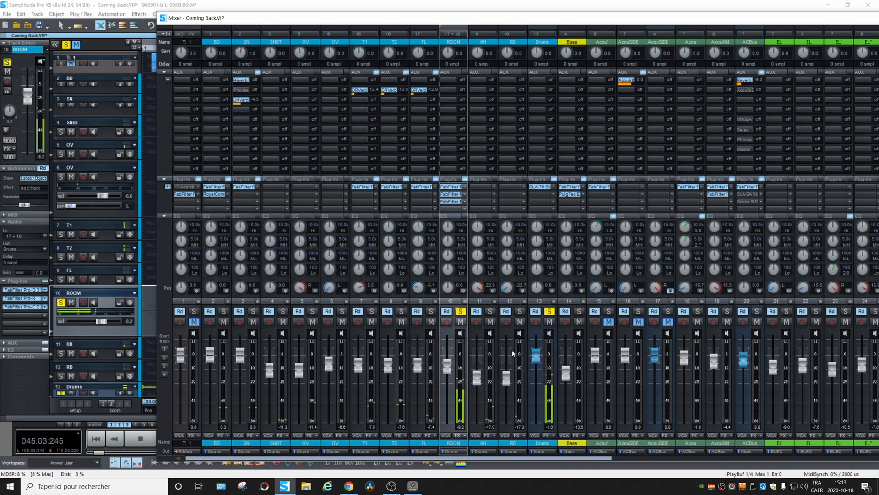
# Solo the Drums group, pull the ROOM fader fully down, and bring it up to -6.6 dB during playback.
pyautogui.click(550, 311)
pyautogui.moveTo(447, 365); pyautogui.dragTo(442, 431)
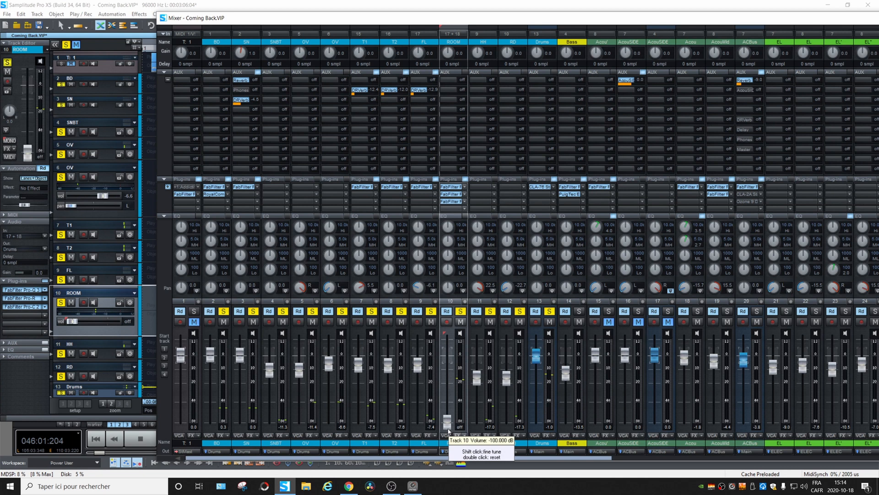
pyautogui.press('space')
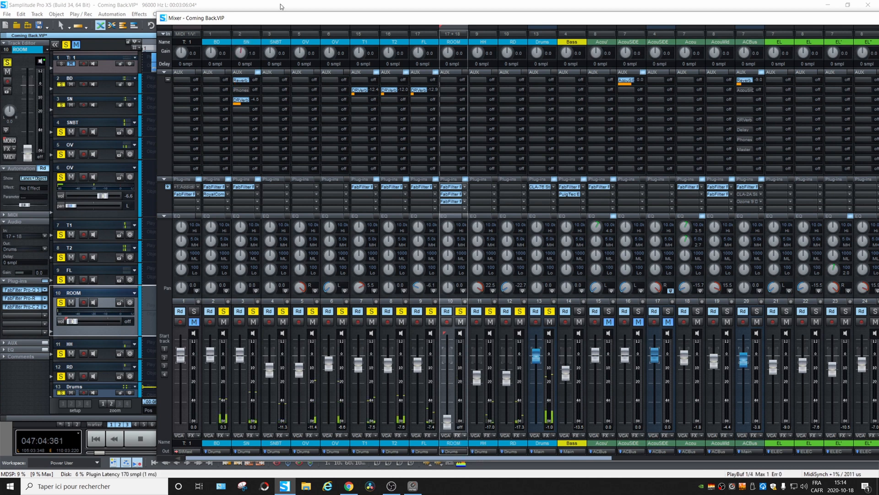
pyautogui.moveTo(447, 425); pyautogui.dragTo(458, 369)
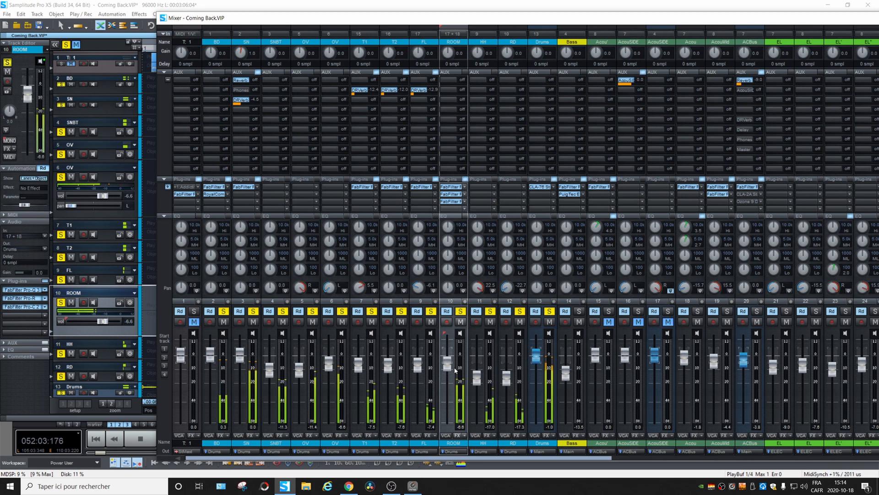
# Play the soloed drum mix again with the ROOM track blended in at -6.6 dB, and stop playback.
pyautogui.press('space')
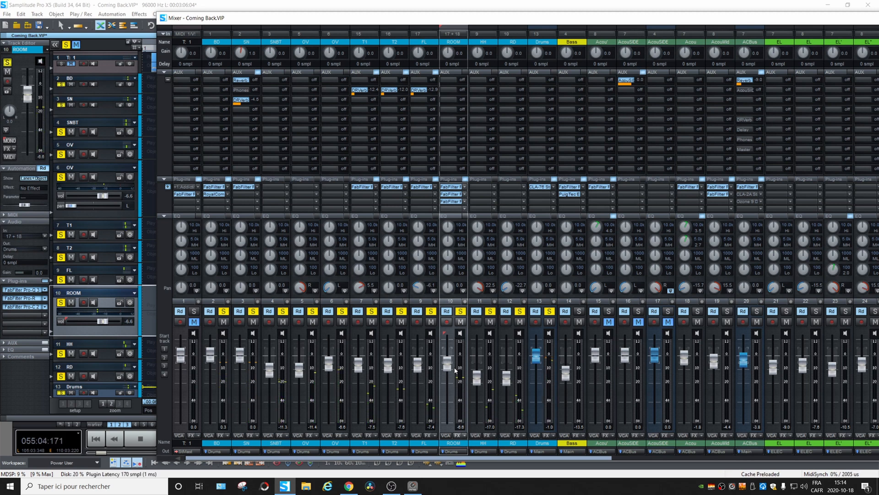
pyautogui.press('space')
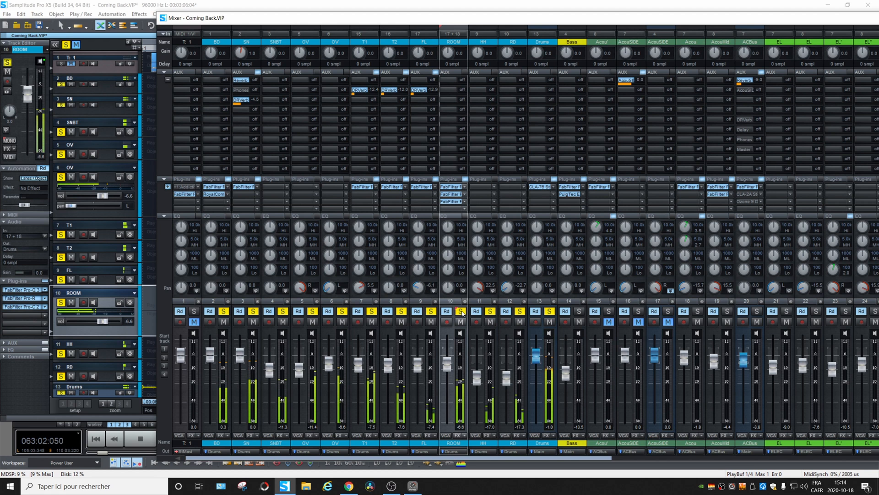
pyautogui.press('space')
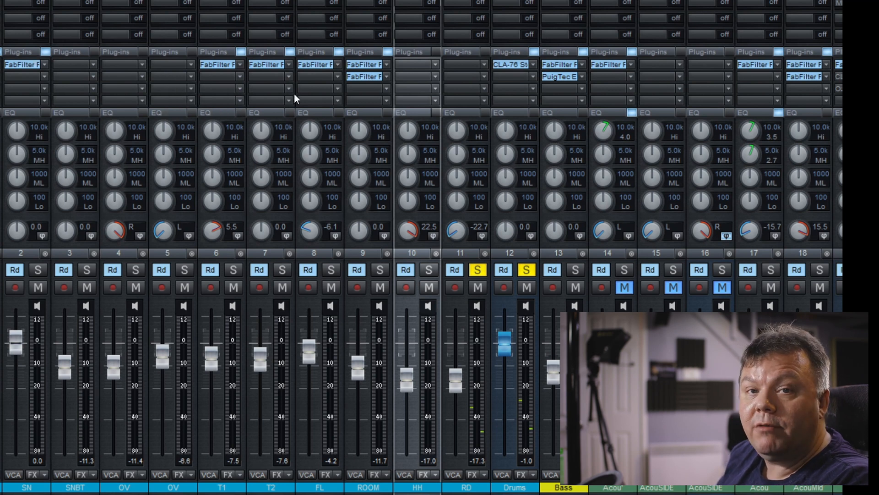
# Solo the whole Drums group, review its channels in the mixer during playback, and stop playback.
pyautogui.click(527, 271)
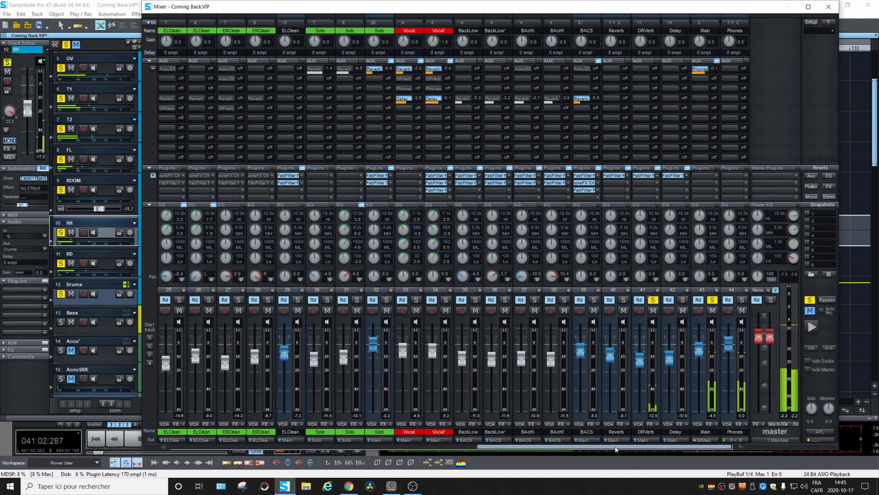
pyautogui.moveTo(616, 449); pyautogui.dragTo(612, 449)
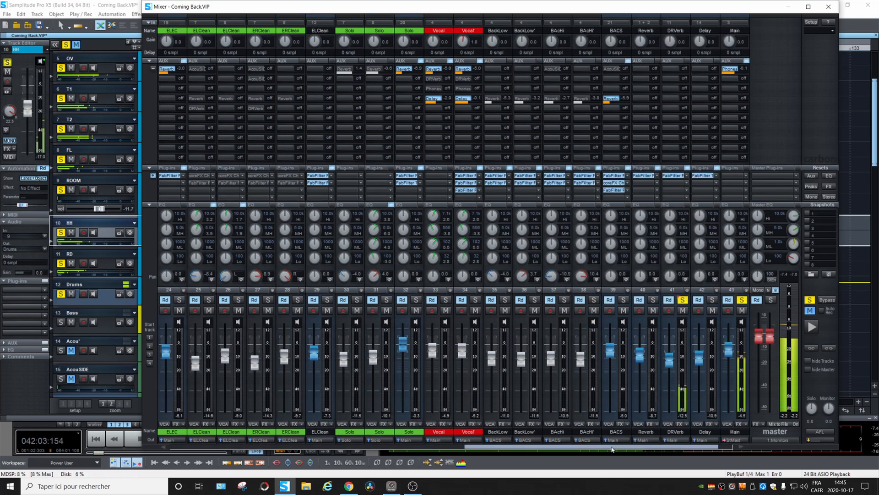
pyautogui.moveTo(605, 449); pyautogui.dragTo(245, 442)
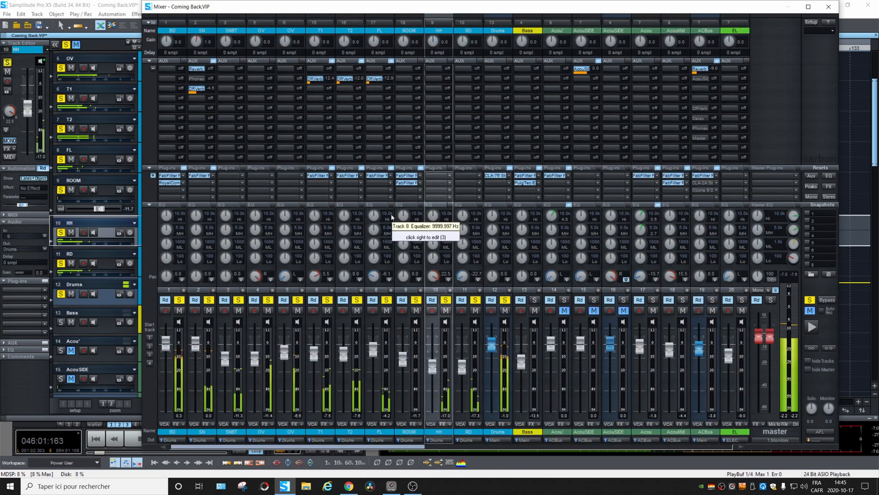
pyautogui.press('space')
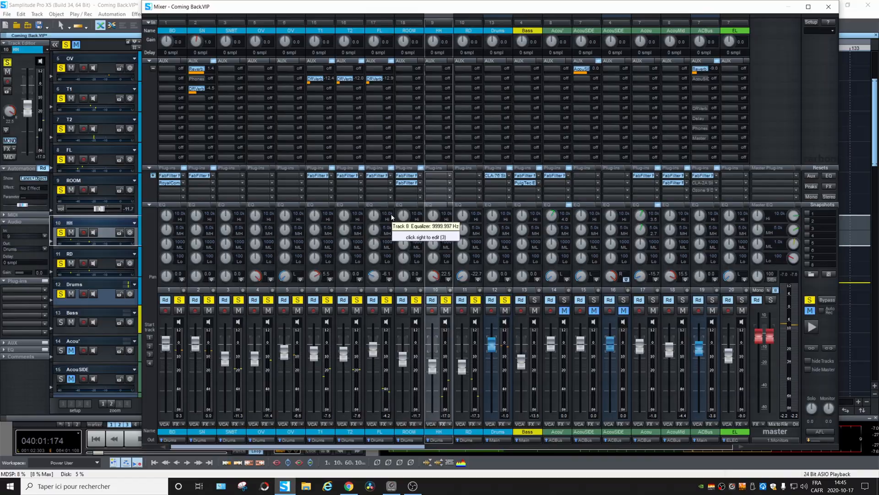